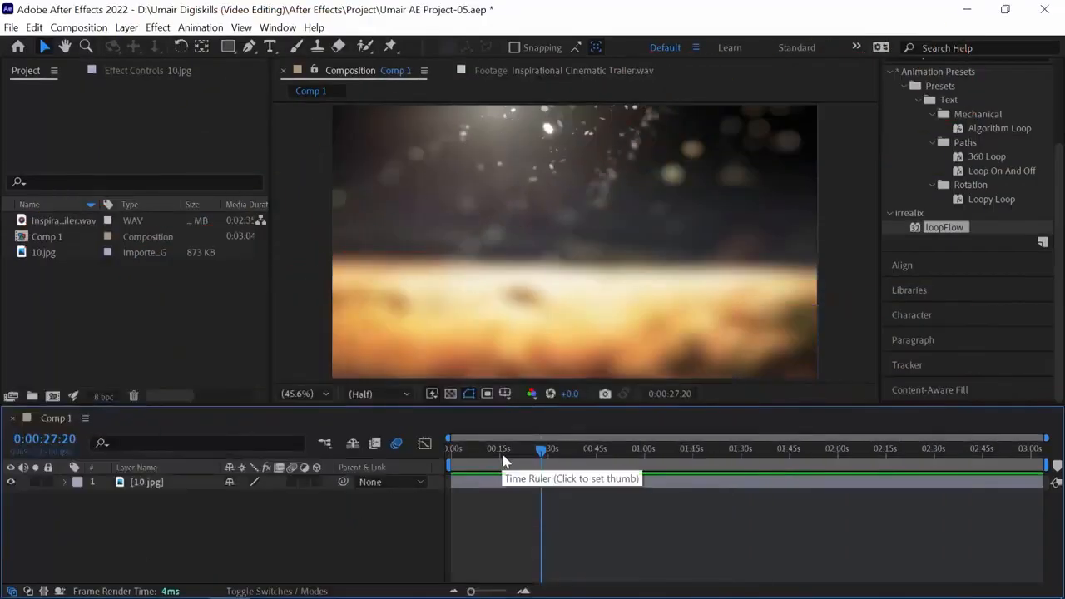
# Lock the 10.jpg layer and create a 1920 × 1080 px solid named Audio Spectrum in Comp 1
pyautogui.click(47, 481)
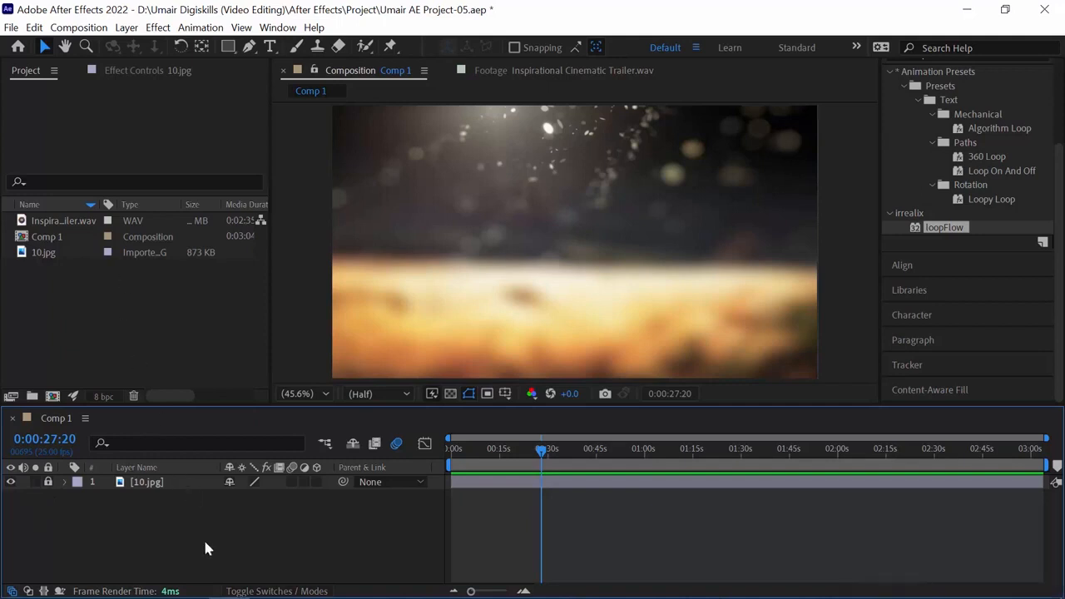
pyautogui.rightClick(112, 523)
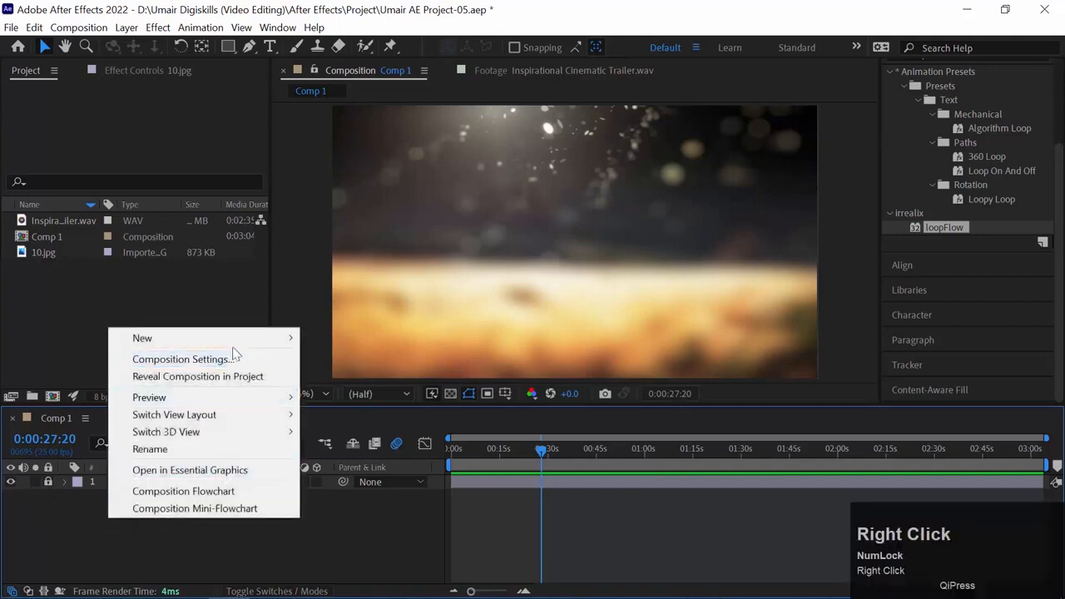
pyautogui.moveTo(244, 341)
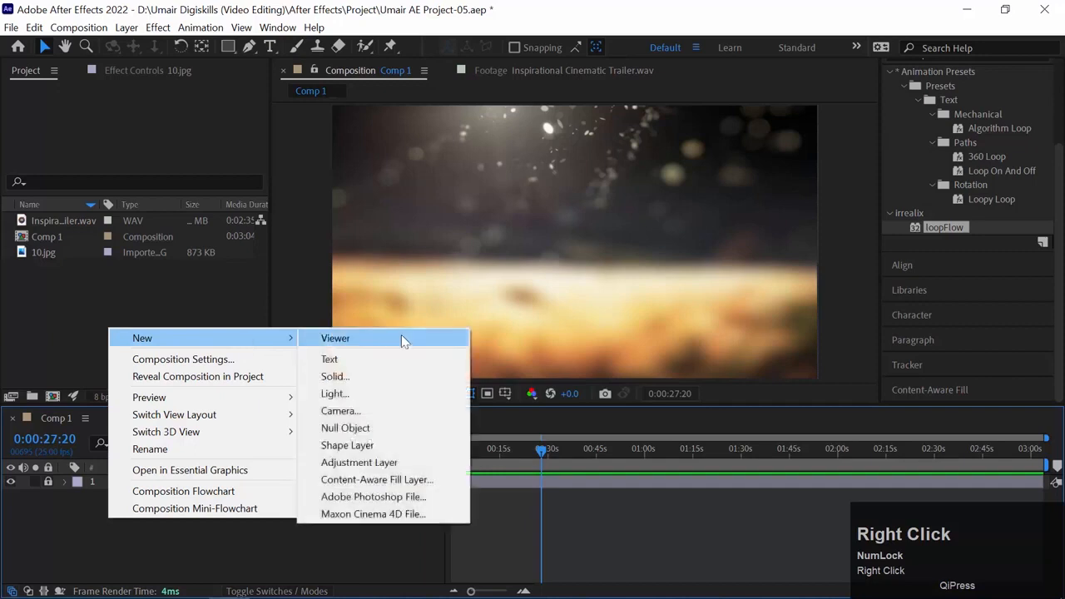
pyautogui.click(384, 375)
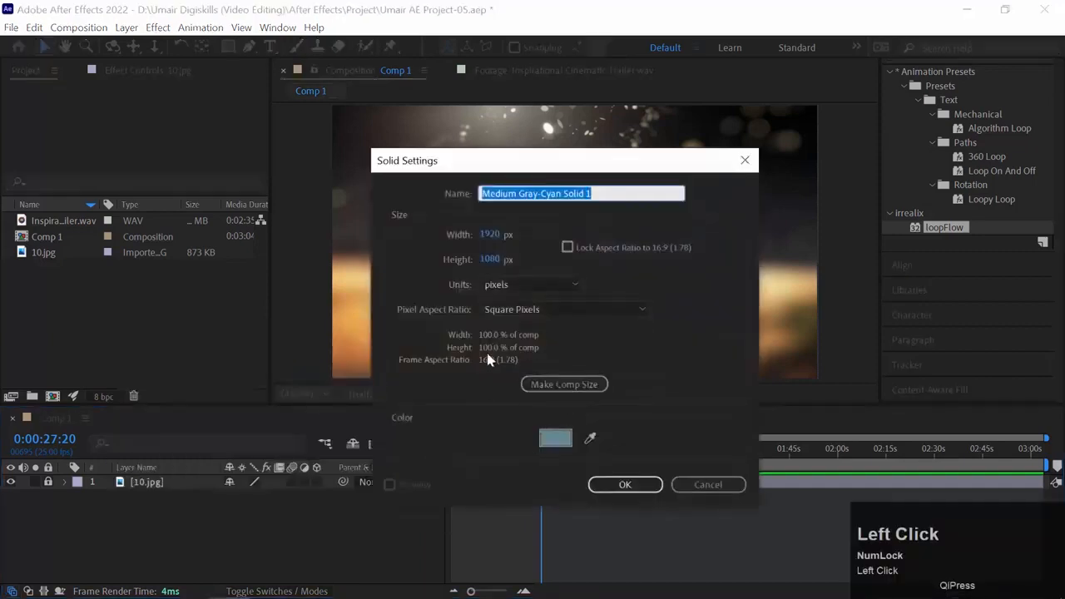
pyautogui.click(625, 485)
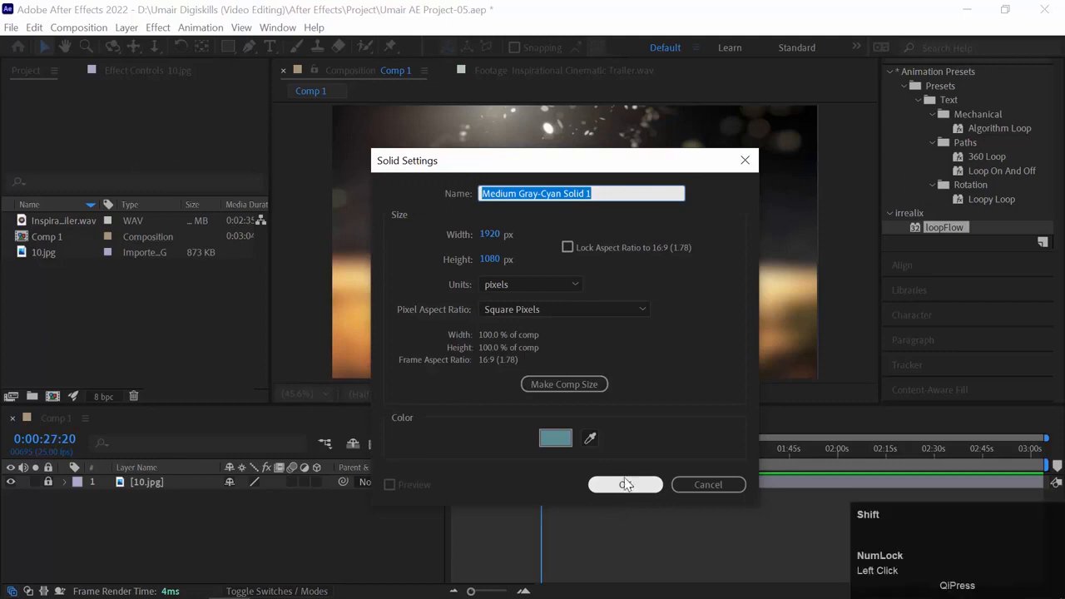
pyautogui.write('Audio Spect')
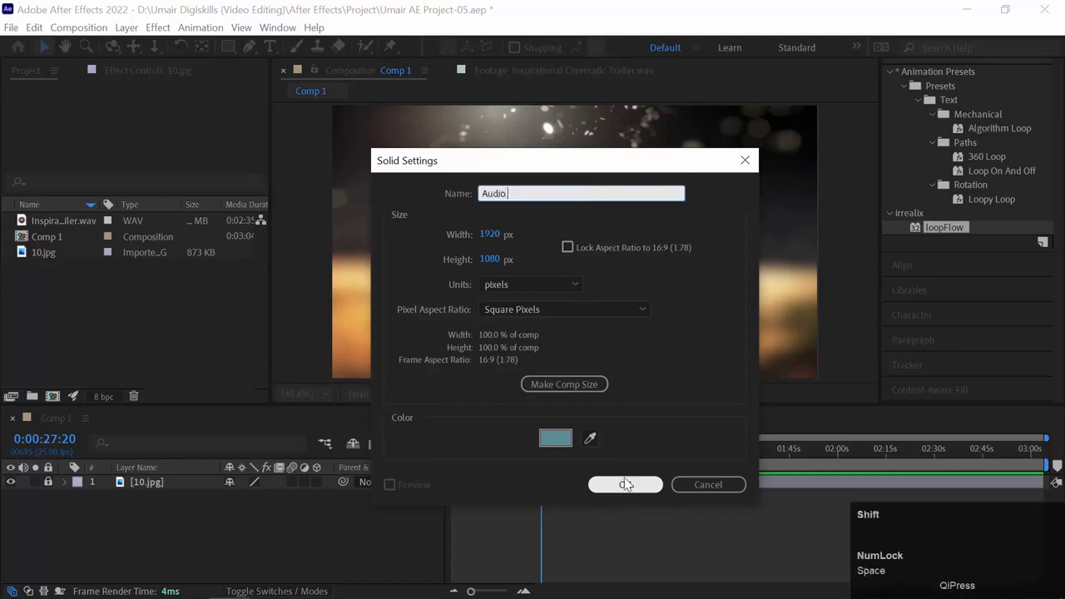
pyautogui.write('r')
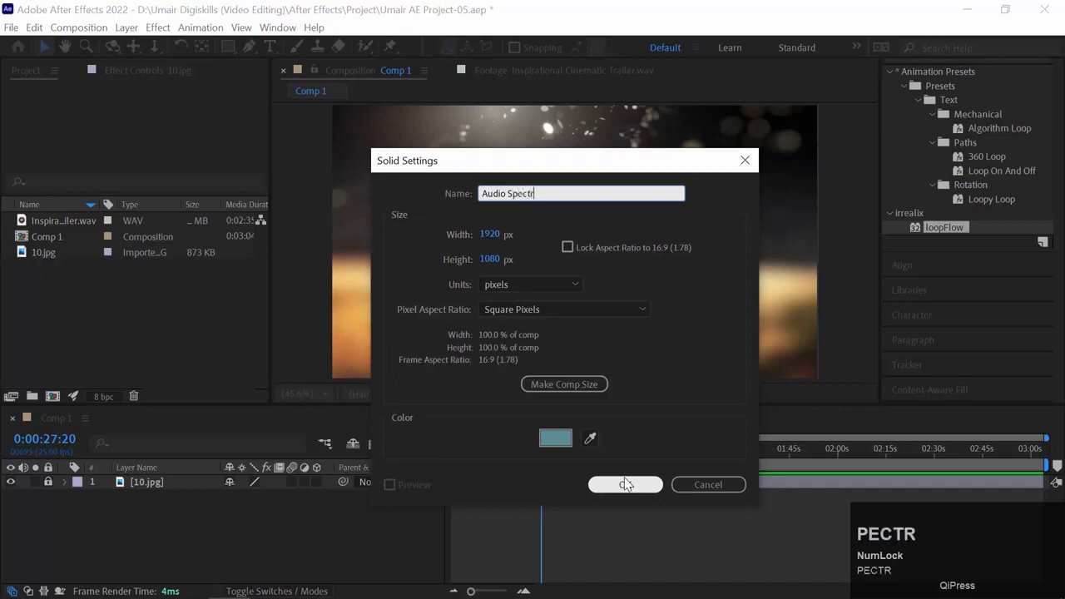
pyautogui.write('um')
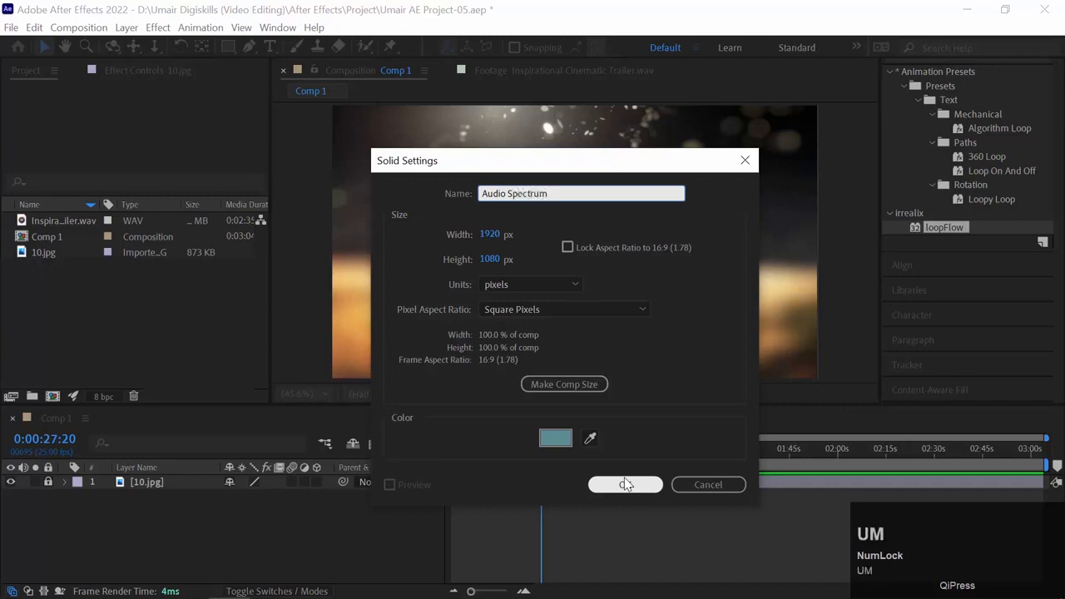
pyautogui.press('Return')
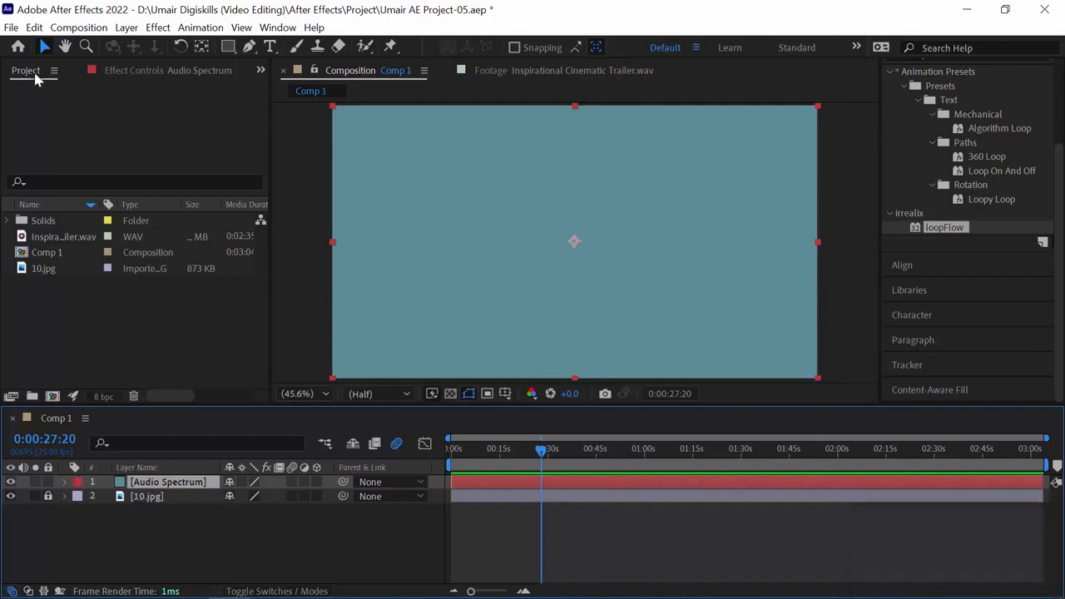
# Apply the Audio Spectrum generate effect to the Audio Spectrum solid and show its effect controls
pyautogui.click(157, 28)
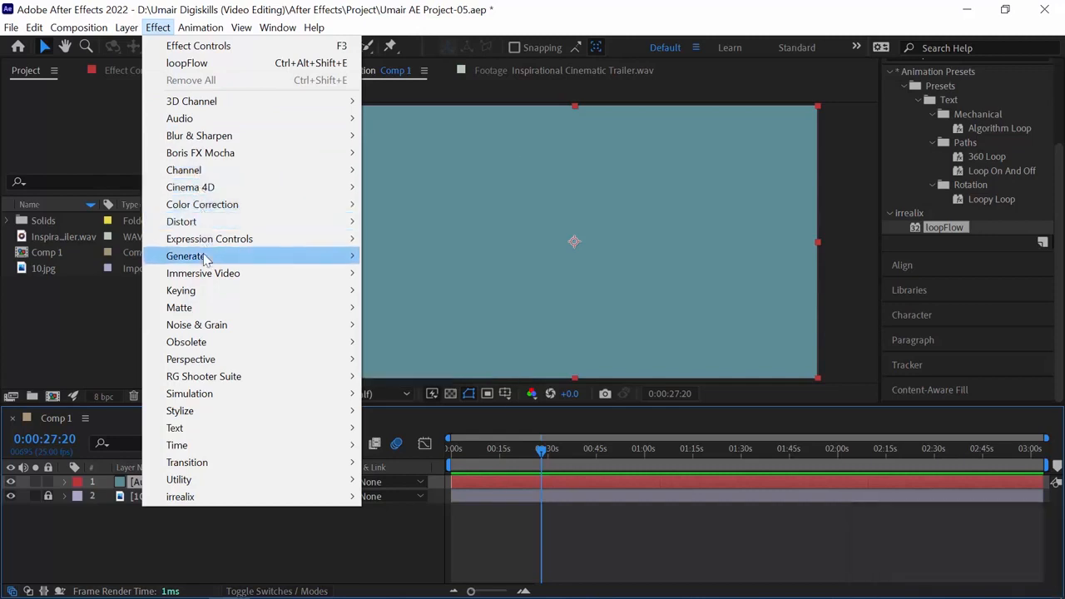
pyautogui.moveTo(266, 256)
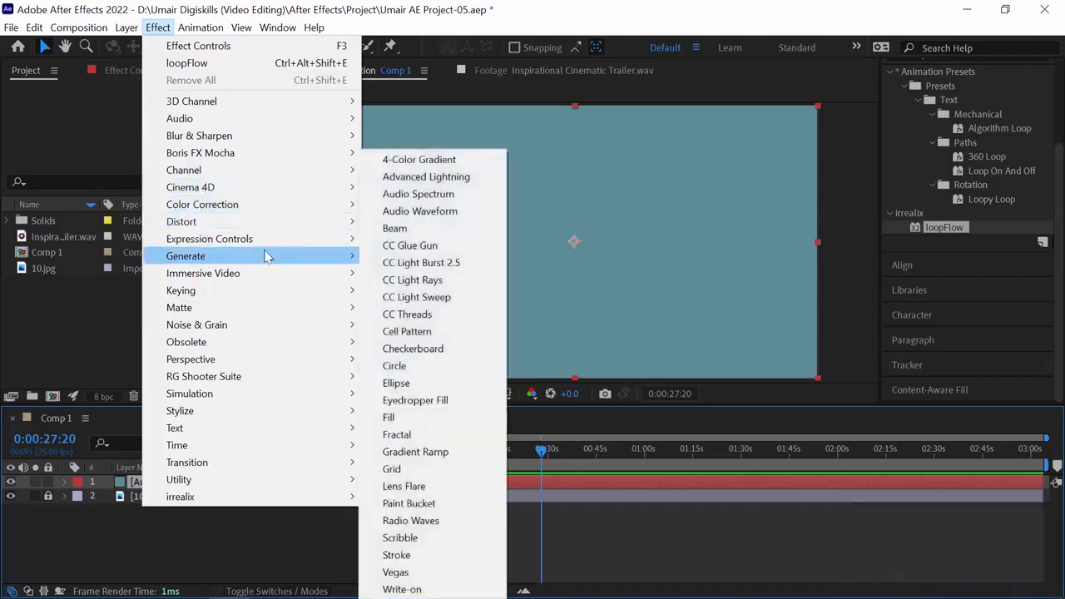
pyautogui.click(475, 201)
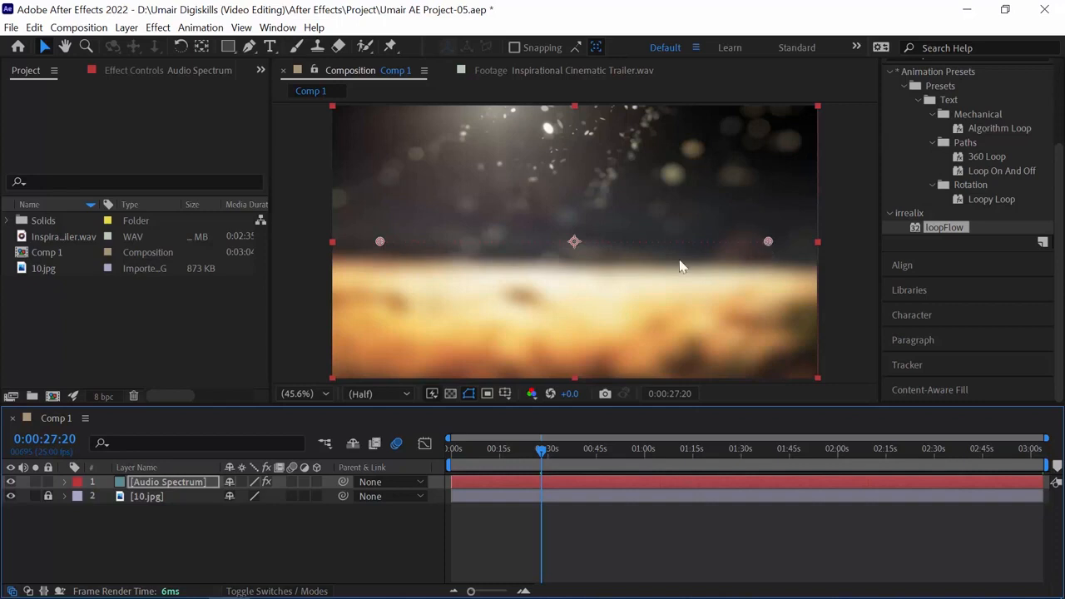
pyautogui.click(179, 71)
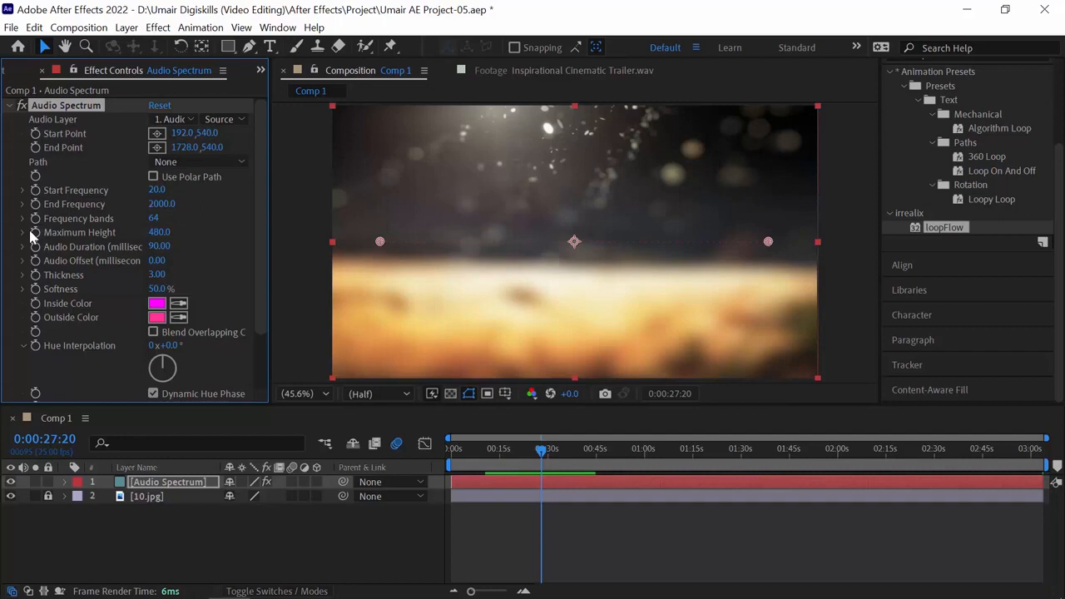
# Add Inspirational Cinematic Trailer.wav to Comp 1 below the Audio Spectrum layer and choose it as the effect's Audio Layer
pyautogui.click(15, 73)
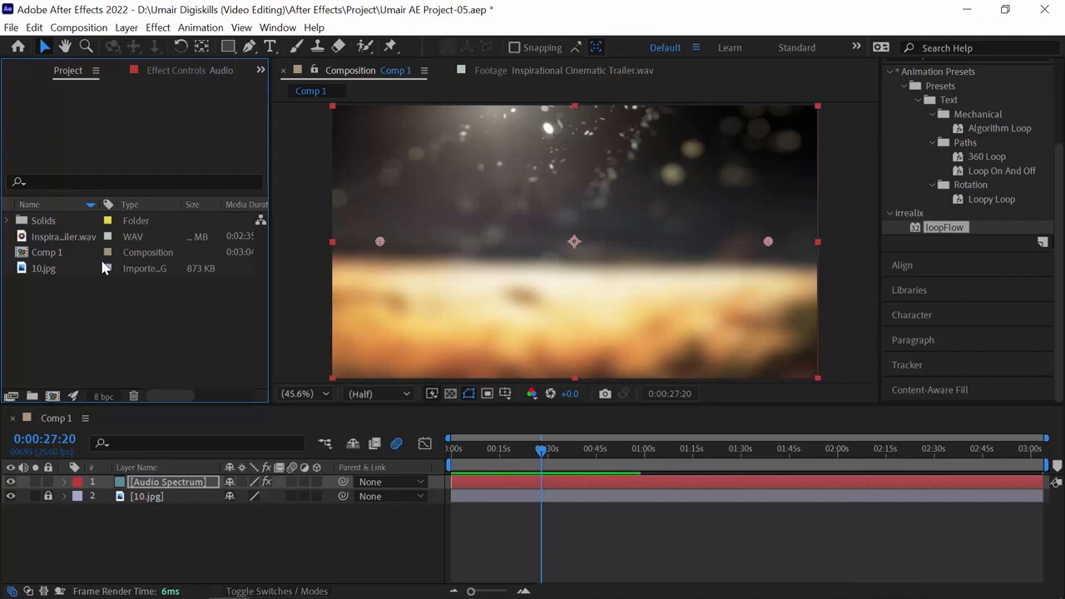
pyautogui.moveTo(58, 240); pyautogui.dragTo(120, 496)
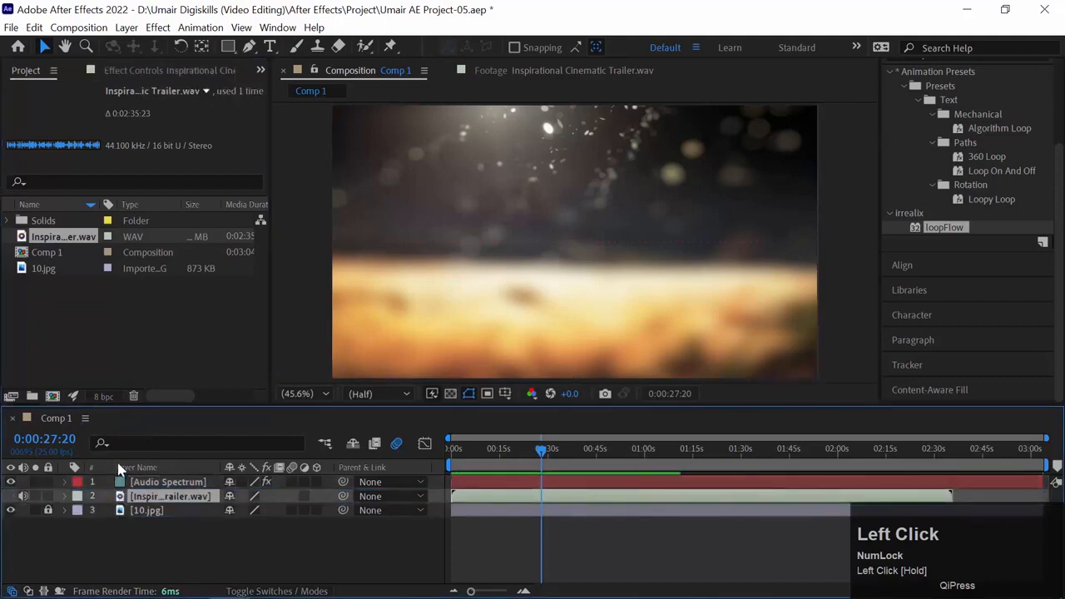
pyautogui.click(166, 485)
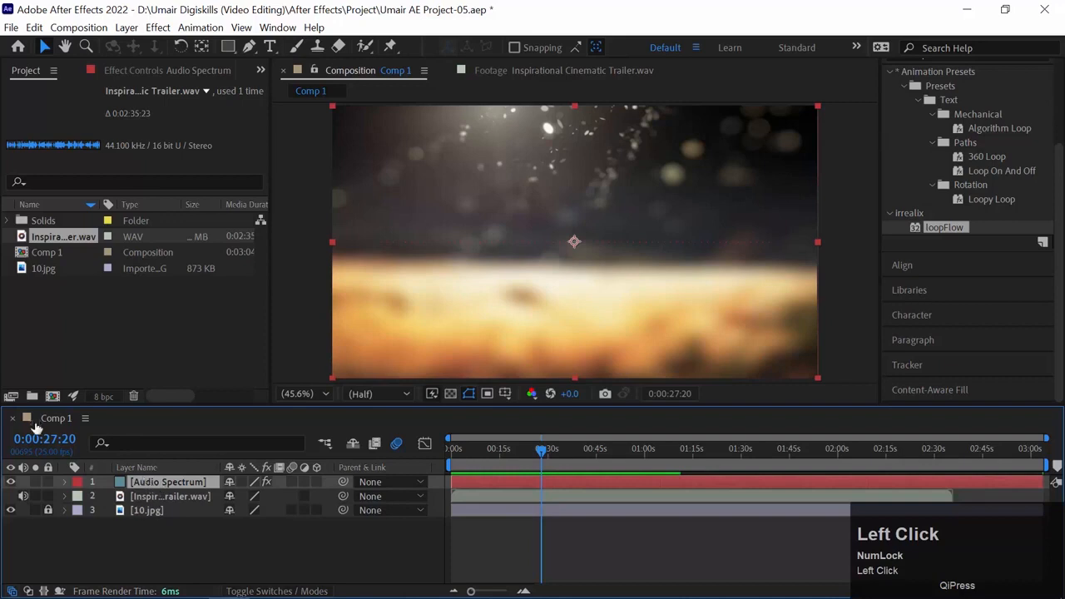
pyautogui.click(158, 71)
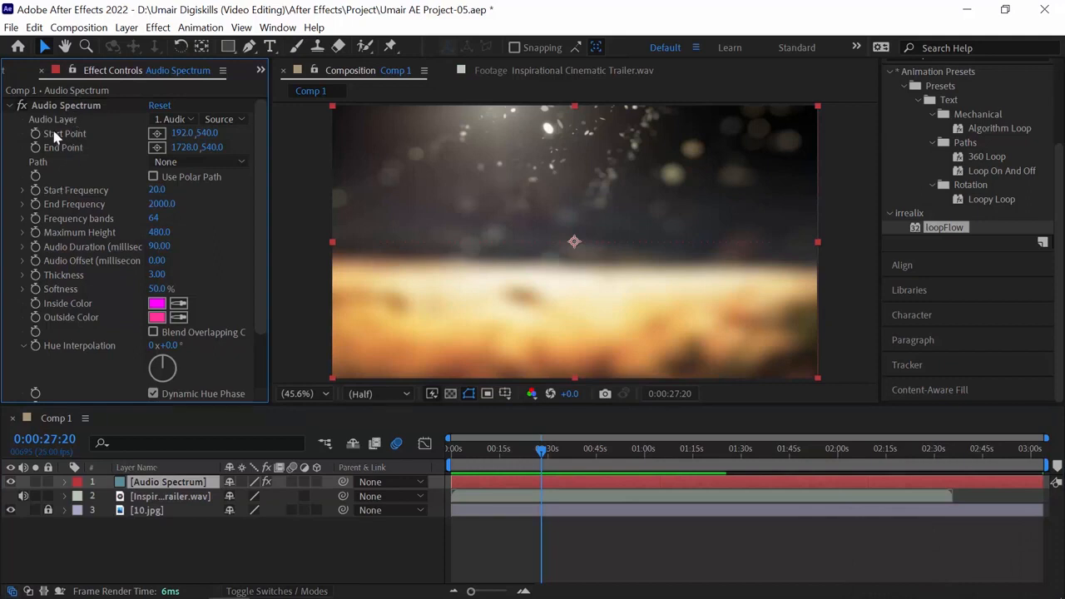
pyautogui.click(190, 122)
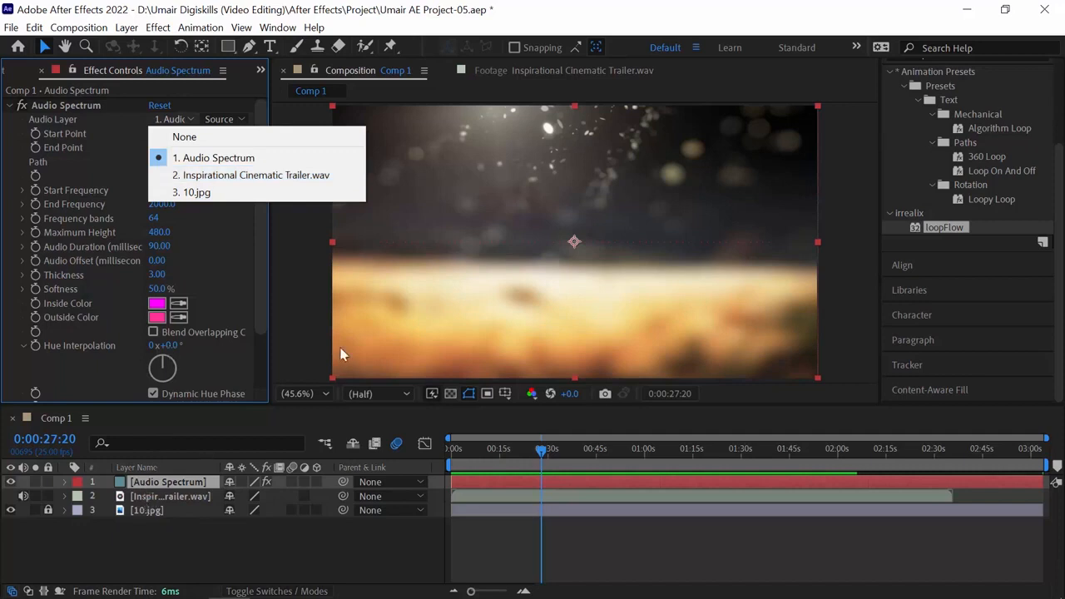
pyautogui.click(278, 175)
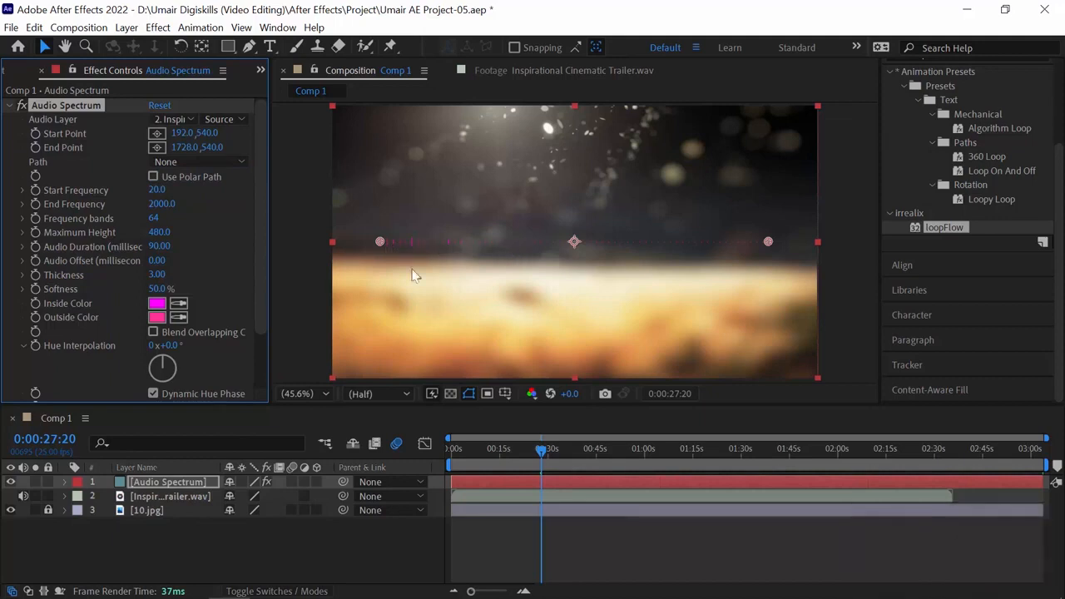
# Scrub through the composition and play it back from about 0:00:36:17 to preview how the spectrum reacts to the music
pyautogui.moveTo(542, 451); pyautogui.dragTo(650, 459)
pyautogui.click(685, 454)
pyautogui.click(717, 454)
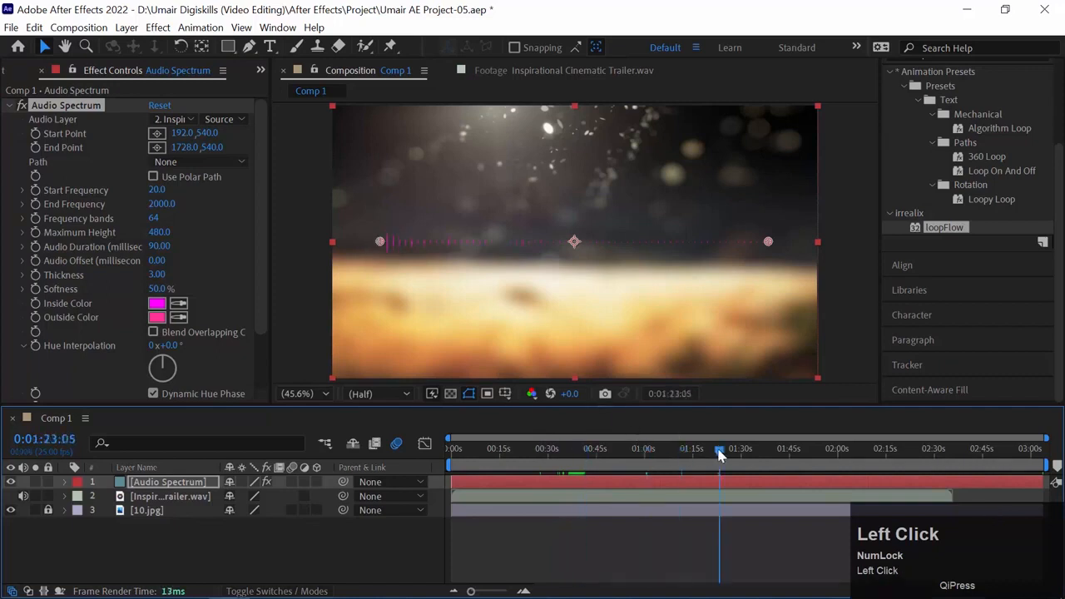
pyautogui.click(549, 454)
pyautogui.moveTo(539, 454); pyautogui.dragTo(418, 457)
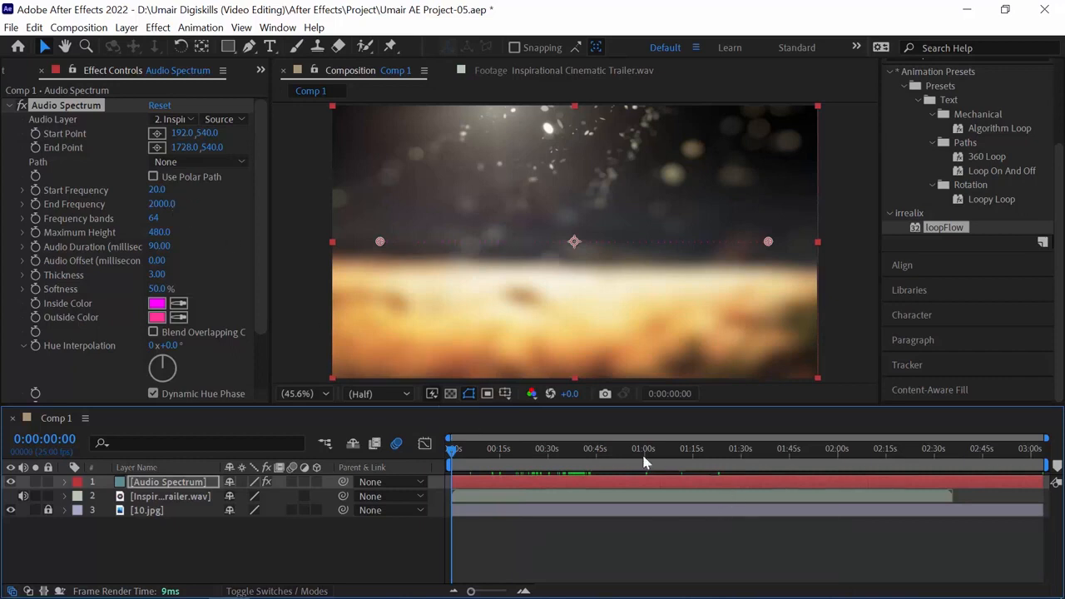
pyautogui.click(570, 457)
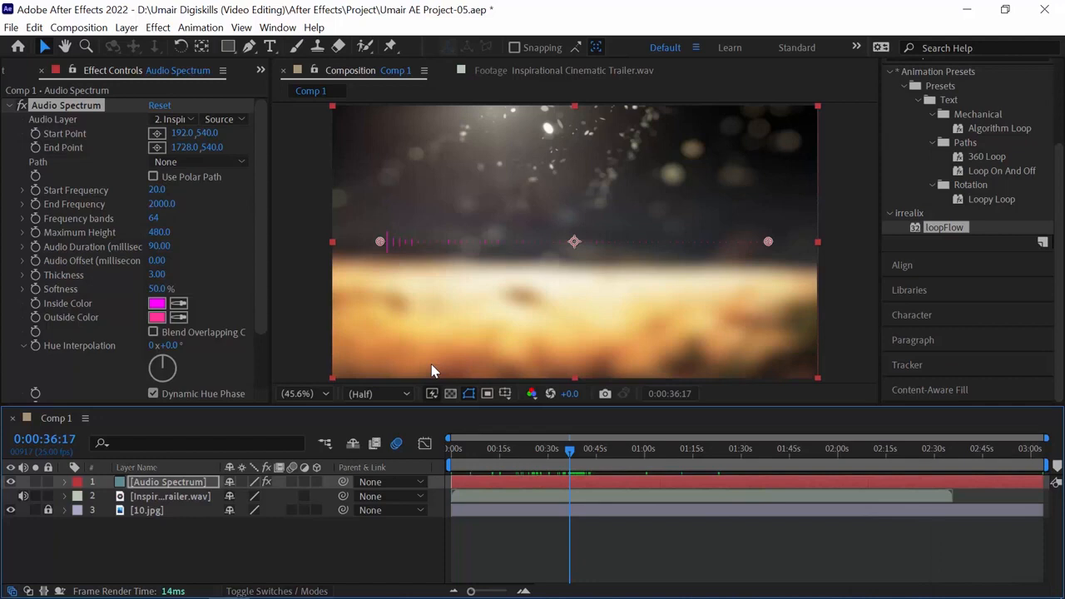
pyautogui.press('space')
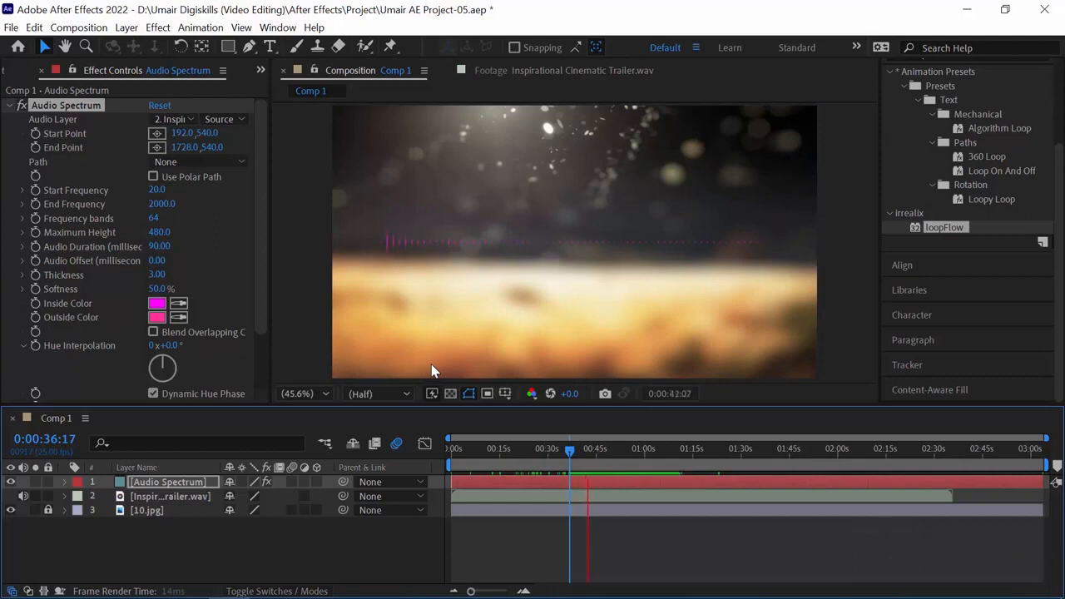
pyautogui.press('space')
# Set the Audio Spectrum's Maximum Height to 1420, checking the bars with the playhead at 0:00:51:24
pyautogui.click(154, 185)
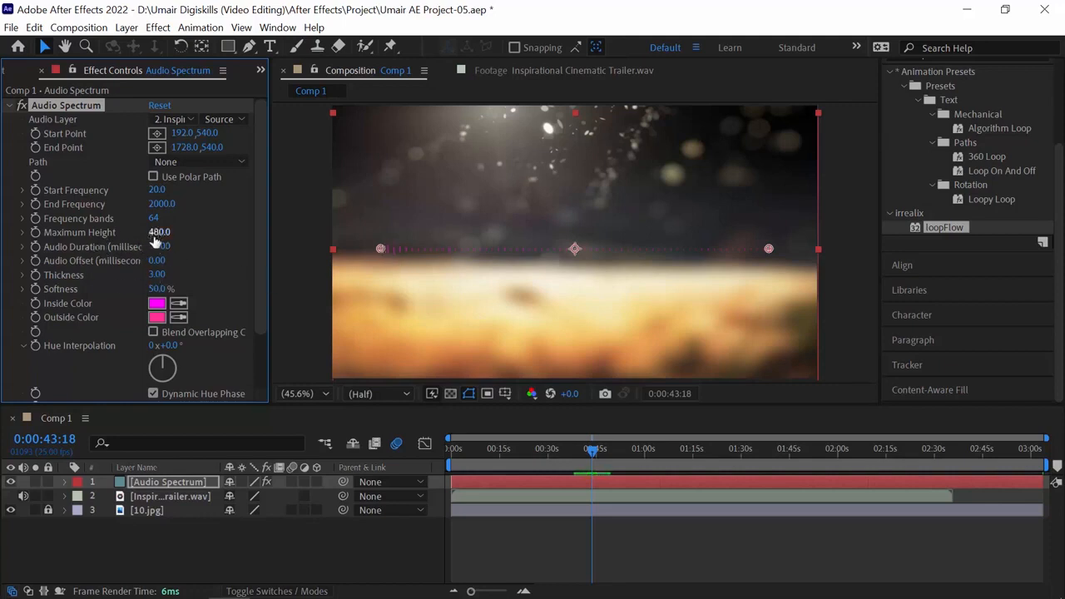
pyautogui.moveTo(158, 237); pyautogui.dragTo(250, 216)
pyautogui.moveTo(608, 450)
pyautogui.mouseDown()
pyautogui.moveTo(637, 450)
pyautogui.moveTo(620, 460)
pyautogui.mouseUp()
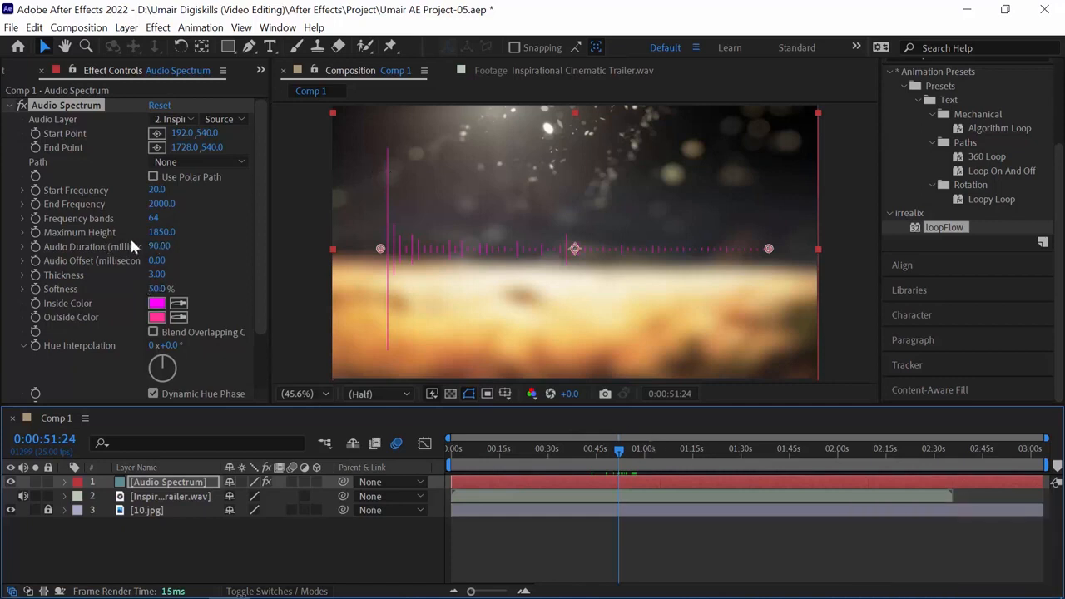
pyautogui.moveTo(161, 233); pyautogui.dragTo(139, 236)
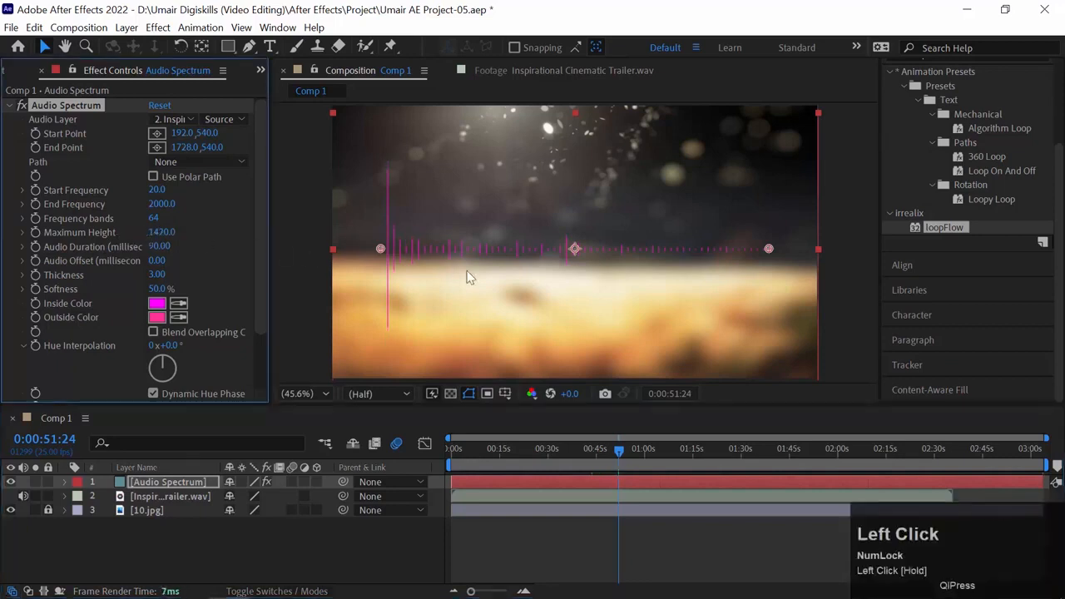
pyautogui.moveTo(153, 231); pyautogui.dragTo(151, 231)
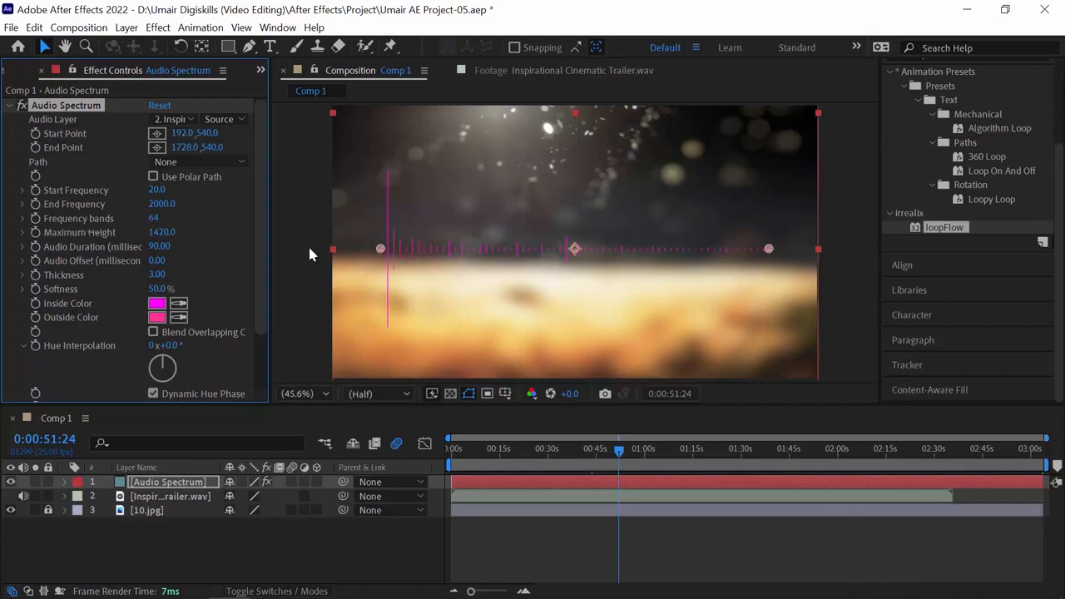
# Set the Audio Spectrum's Frequency bands to 93 and Thickness to 11, leaving the Softness at 50%
pyautogui.moveTo(154, 217); pyautogui.dragTo(176, 215)
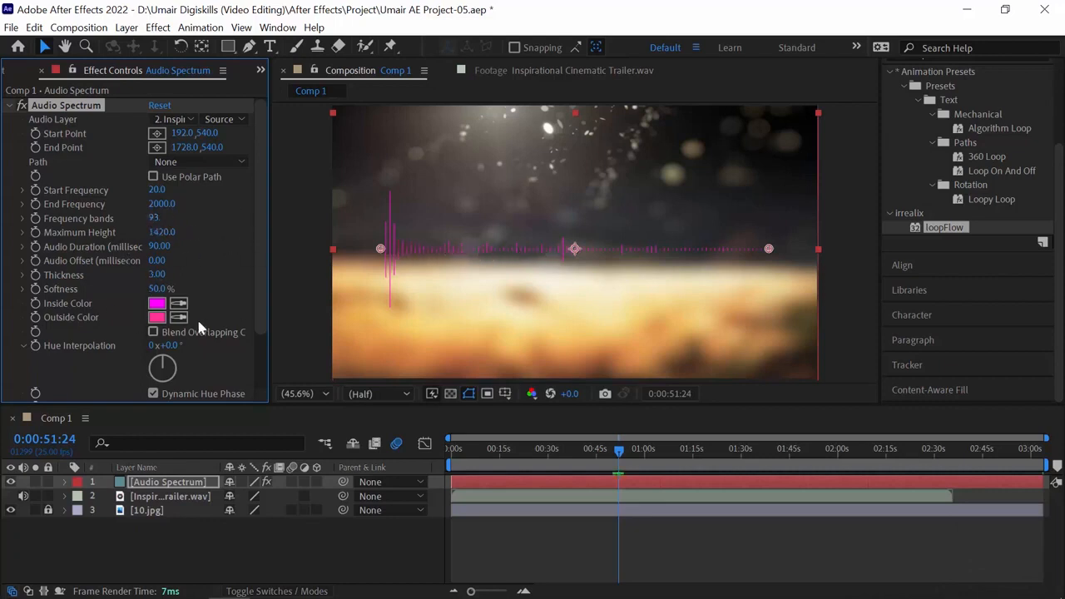
pyautogui.moveTo(152, 275); pyautogui.dragTo(222, 263)
pyautogui.moveTo(162, 291); pyautogui.dragTo(96, 280)
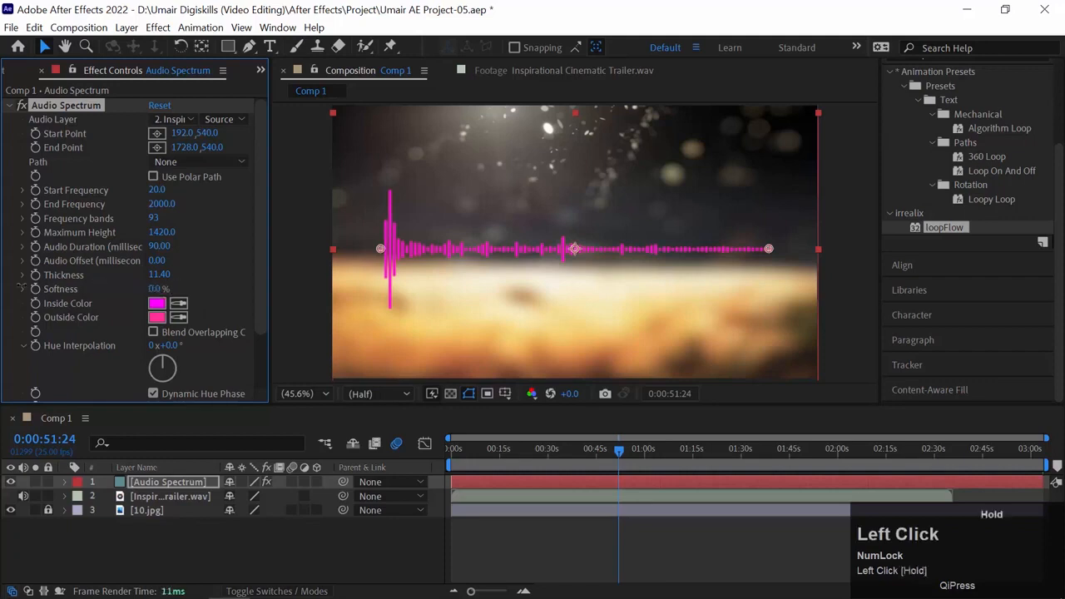
pyautogui.hotkey('ctrl', 'z')
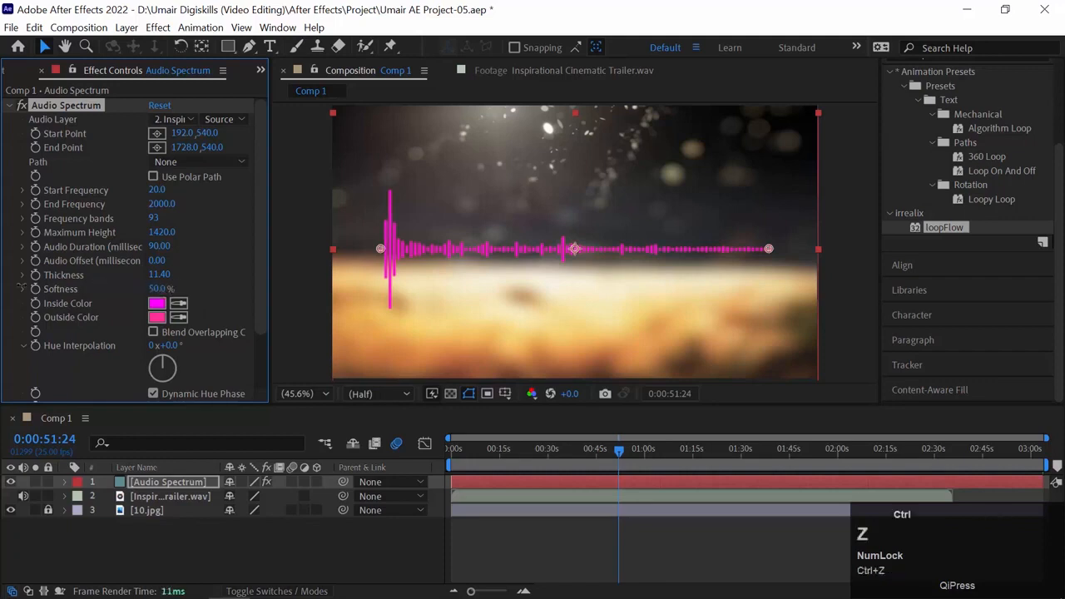
# Change the Audio Spectrum's Inside Color to pure red (FF0000)
pyautogui.click(157, 304)
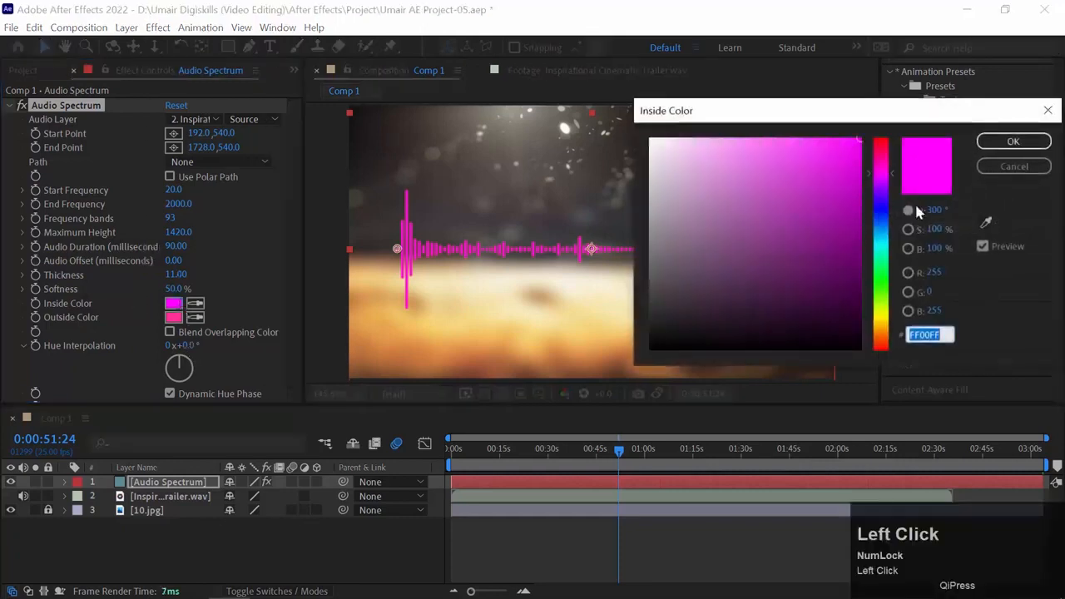
pyautogui.click(885, 150)
pyautogui.moveTo(890, 150); pyautogui.dragTo(899, 88)
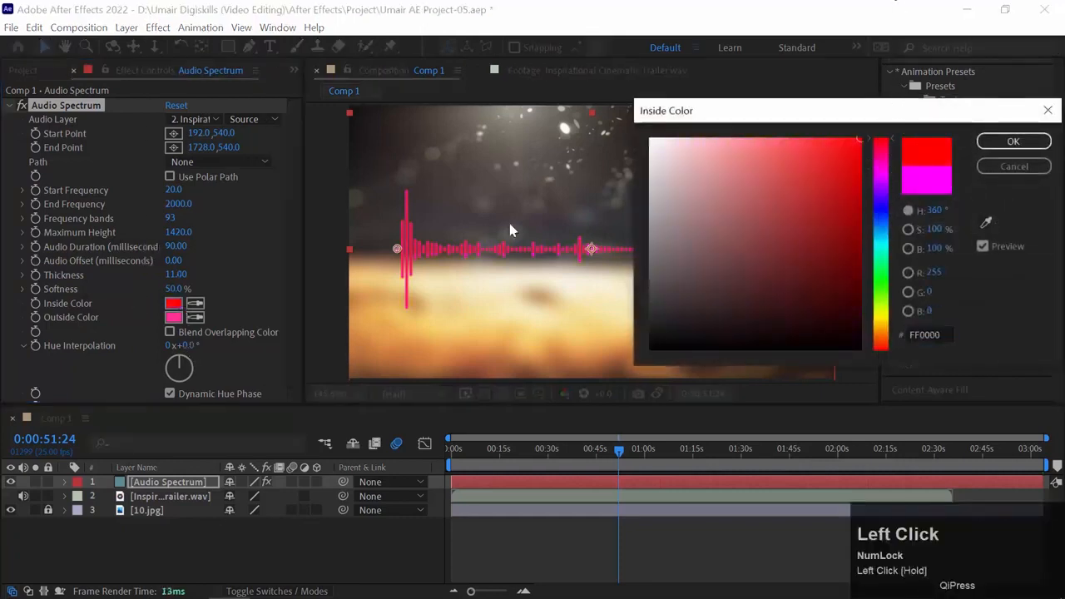
pyautogui.click(1013, 141)
# Change the Audio Spectrum's Outside Color to a muted blue-purple after trying other hues
pyautogui.click(174, 318)
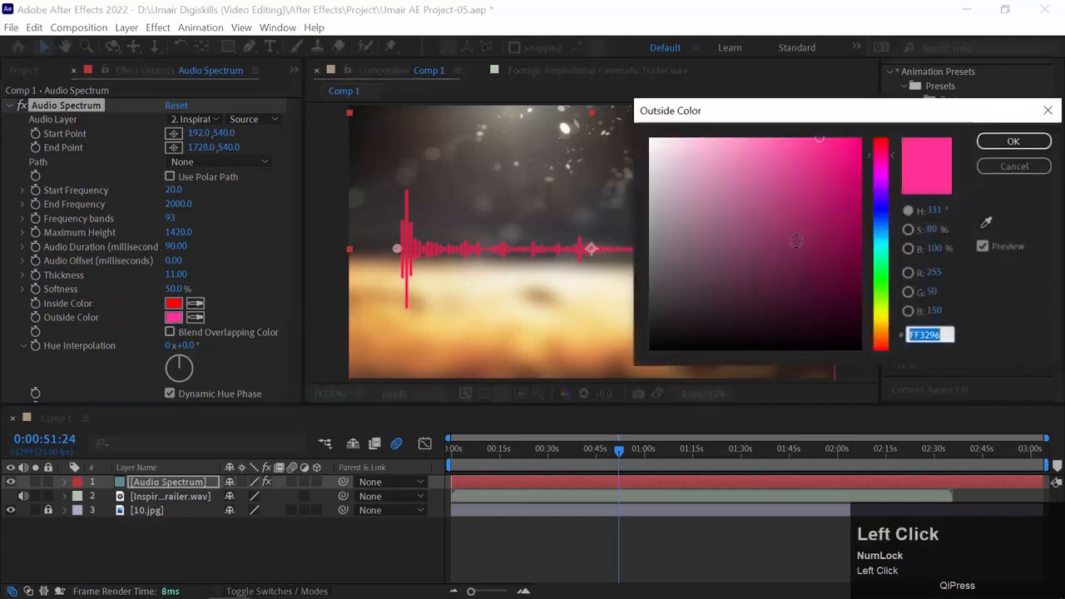
pyautogui.moveTo(799, 150); pyautogui.dragTo(501, 125)
pyautogui.moveTo(790, 250)
pyautogui.mouseDown()
pyautogui.moveTo(932, 283)
pyautogui.moveTo(1008, 167)
pyautogui.moveTo(1009, 281)
pyautogui.moveTo(1047, 109)
pyautogui.mouseUp()
pyautogui.moveTo(889, 161); pyautogui.dragTo(885, 179)
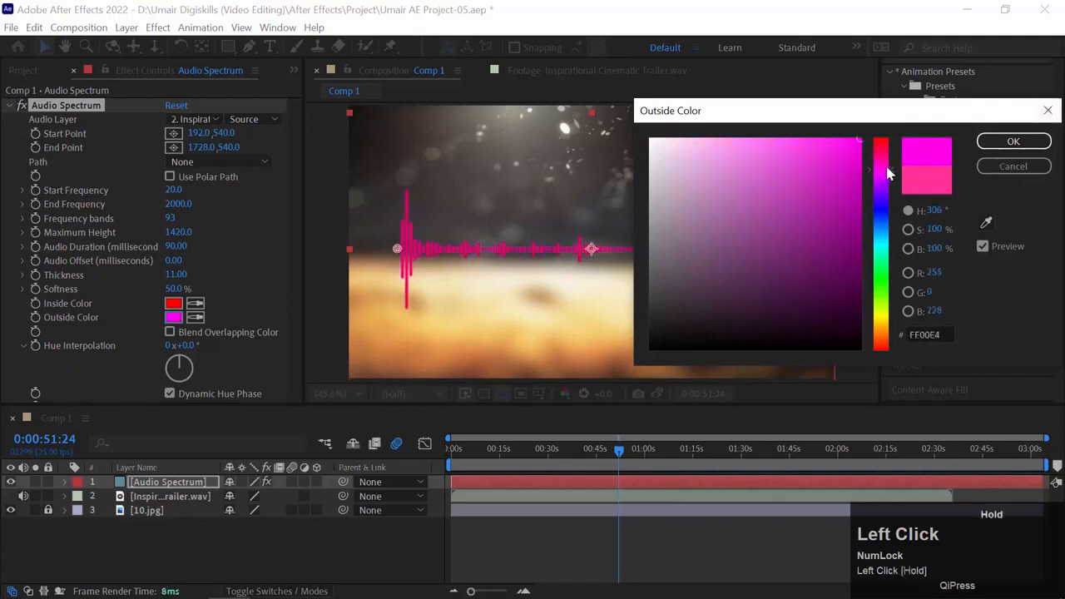
pyautogui.moveTo(885, 284)
pyautogui.mouseDown()
pyautogui.moveTo(880, 381)
pyautogui.moveTo(888, 139)
pyautogui.moveTo(886, 230)
pyautogui.moveTo(889, 204)
pyautogui.mouseUp()
pyautogui.moveTo(781, 212)
pyautogui.mouseDown()
pyautogui.moveTo(835, 285)
pyautogui.moveTo(851, 228)
pyautogui.moveTo(695, 169)
pyautogui.mouseUp()
pyautogui.moveTo(725, 219)
pyautogui.mouseDown()
pyautogui.moveTo(725, 256)
pyautogui.moveTo(715, 237)
pyautogui.moveTo(725, 238)
pyautogui.mouseUp()
pyautogui.click(997, 143)
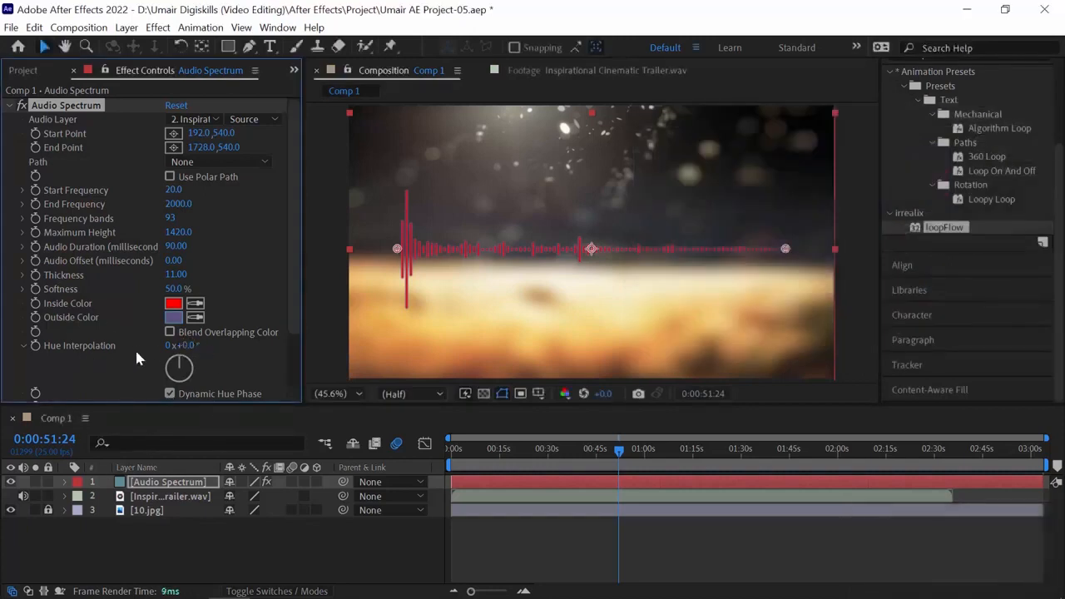
# Try a Hue Interpolation of 101° on the Audio Spectrum and preview the animation from 0:00:20:10
pyautogui.moveTo(183, 346); pyautogui.dragTo(234, 336)
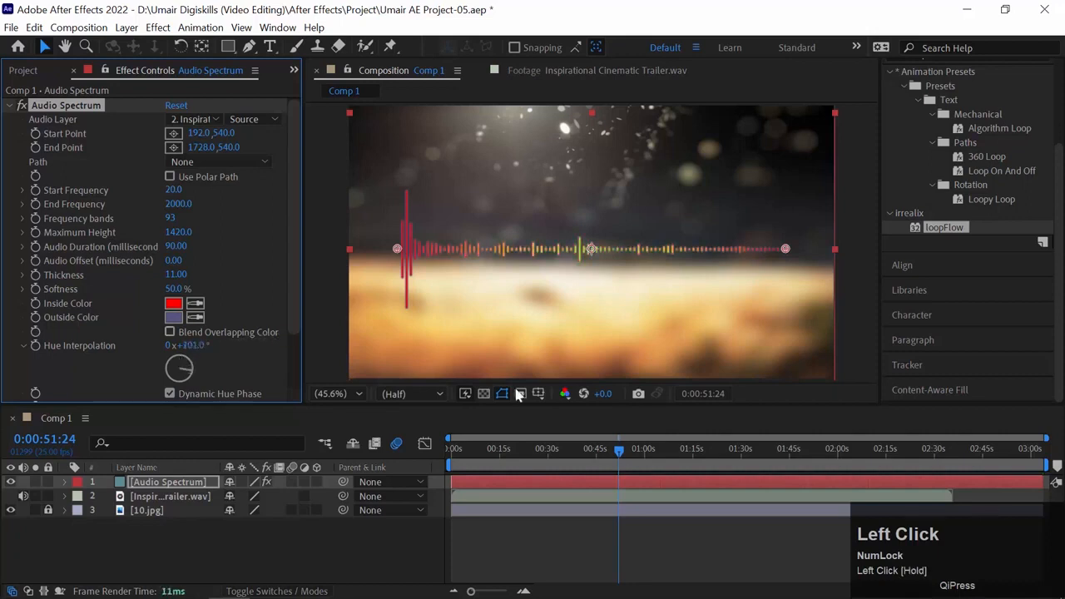
pyautogui.click(517, 451)
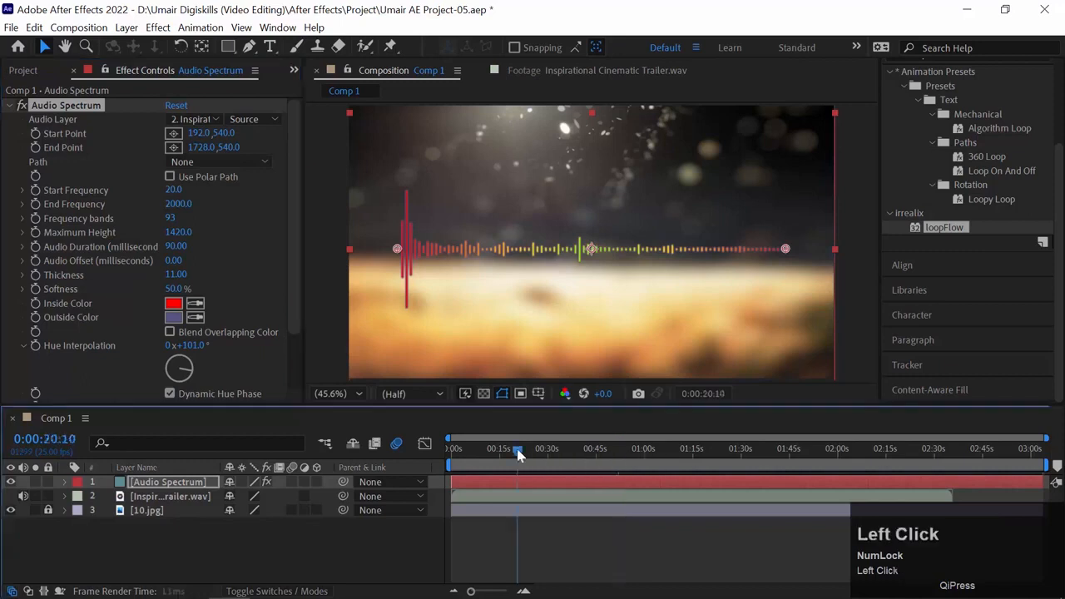
pyautogui.press('space')
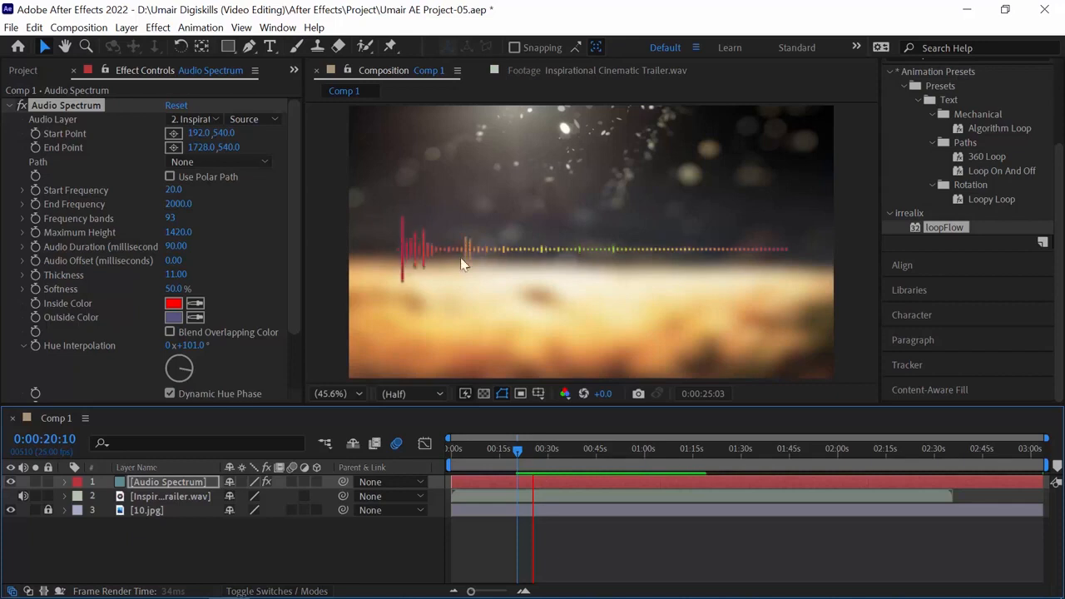
pyautogui.press('space')
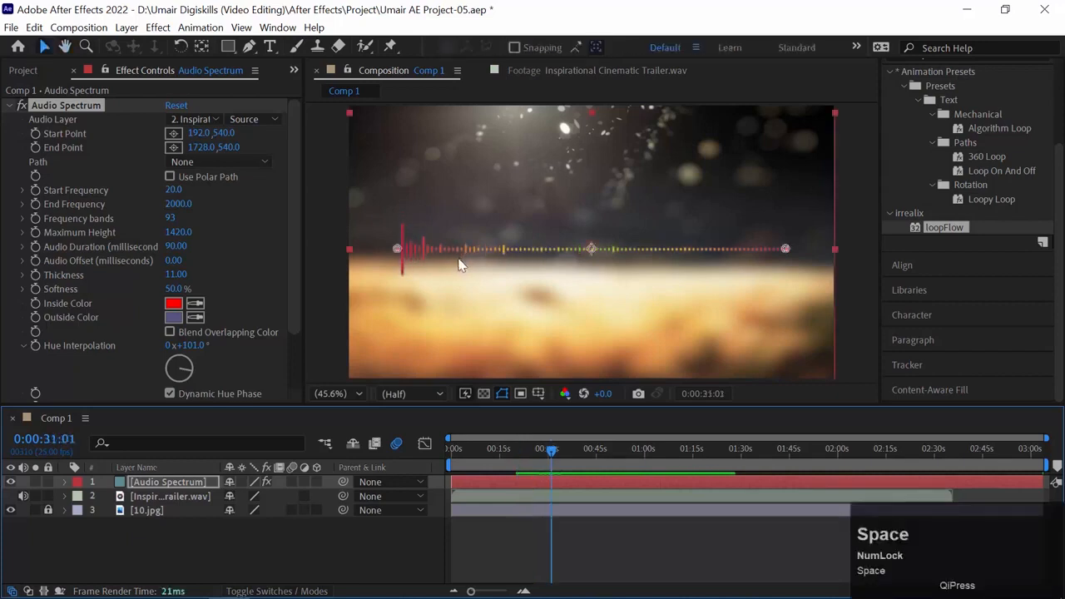
pyautogui.click(439, 283)
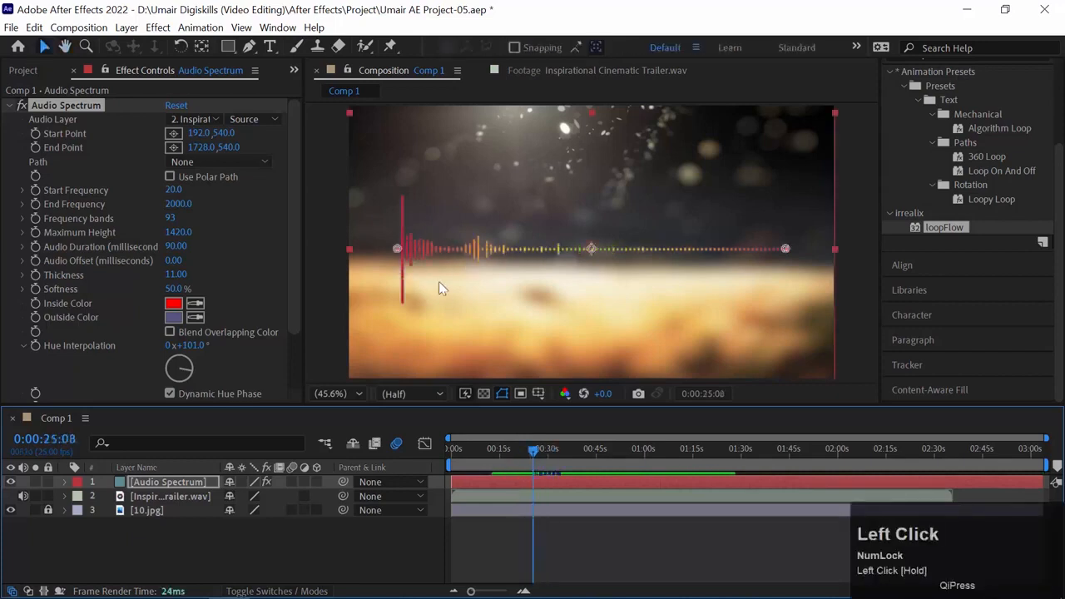
# Reset the Audio Spectrum's Hue Interpolation to 0°, raise it to 148° and check the colors at other times
pyautogui.click(189, 346)
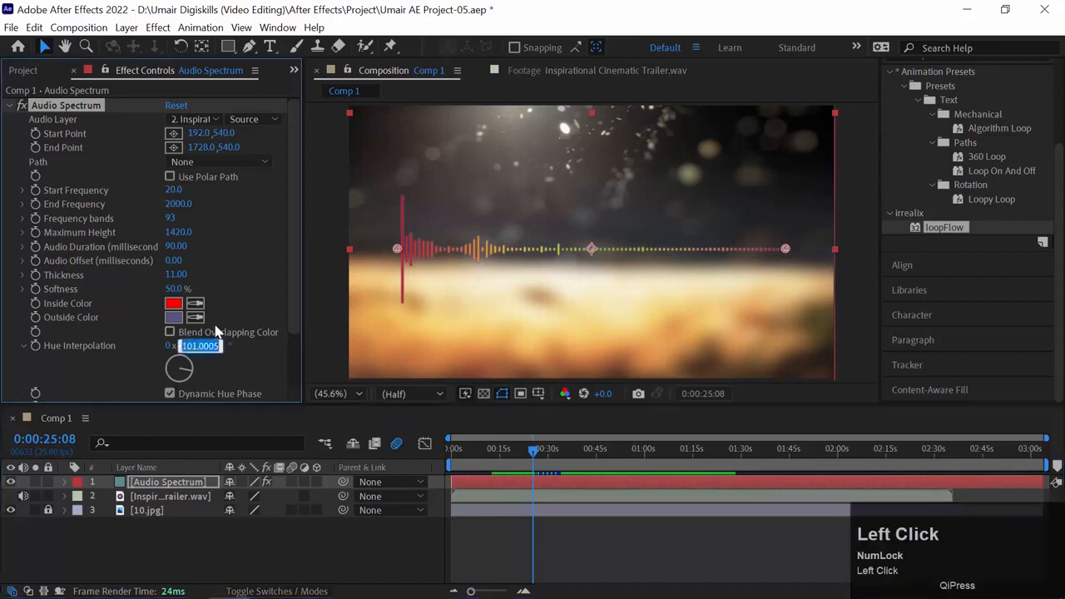
pyautogui.write('0')
pyautogui.press('Return')
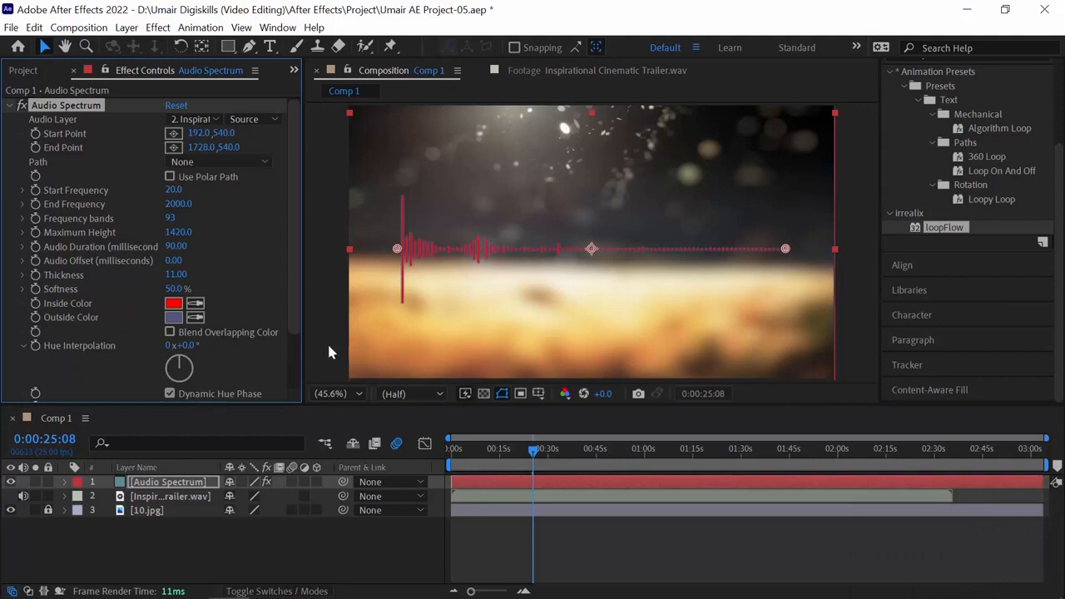
pyautogui.moveTo(198, 345); pyautogui.dragTo(250, 345)
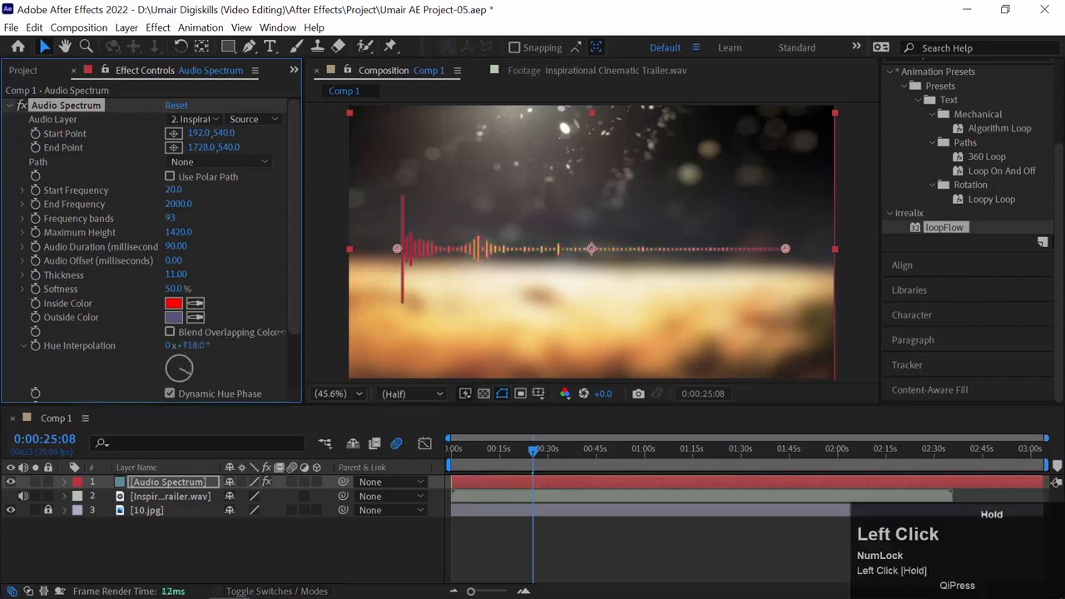
pyautogui.moveTo(546, 448)
pyautogui.mouseDown()
pyautogui.moveTo(599, 447)
pyautogui.moveTo(532, 449)
pyautogui.mouseUp()
# Try the Analog lines display option on the Audio Spectrum and preview it from 0:00:33:08
pyautogui.moveTo(301, 258); pyautogui.dragTo(296, 315)
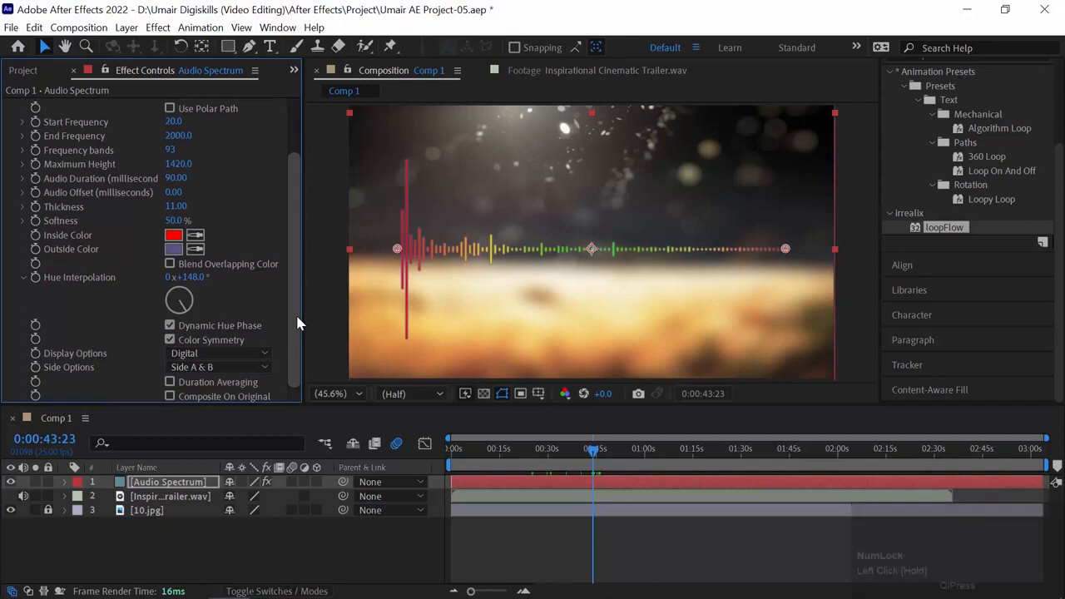
pyautogui.click(212, 353)
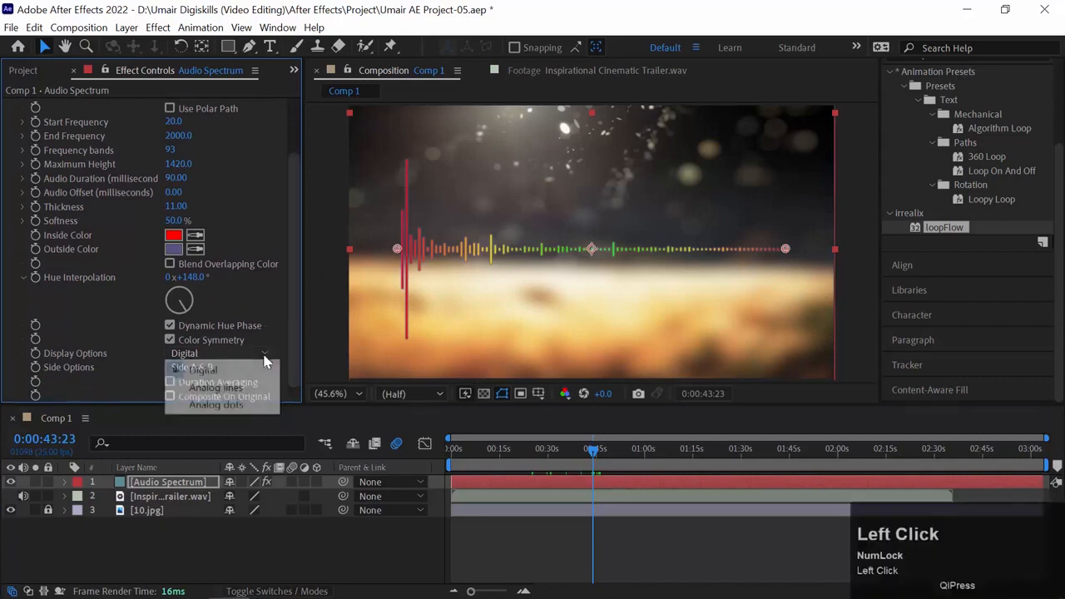
pyautogui.click(244, 389)
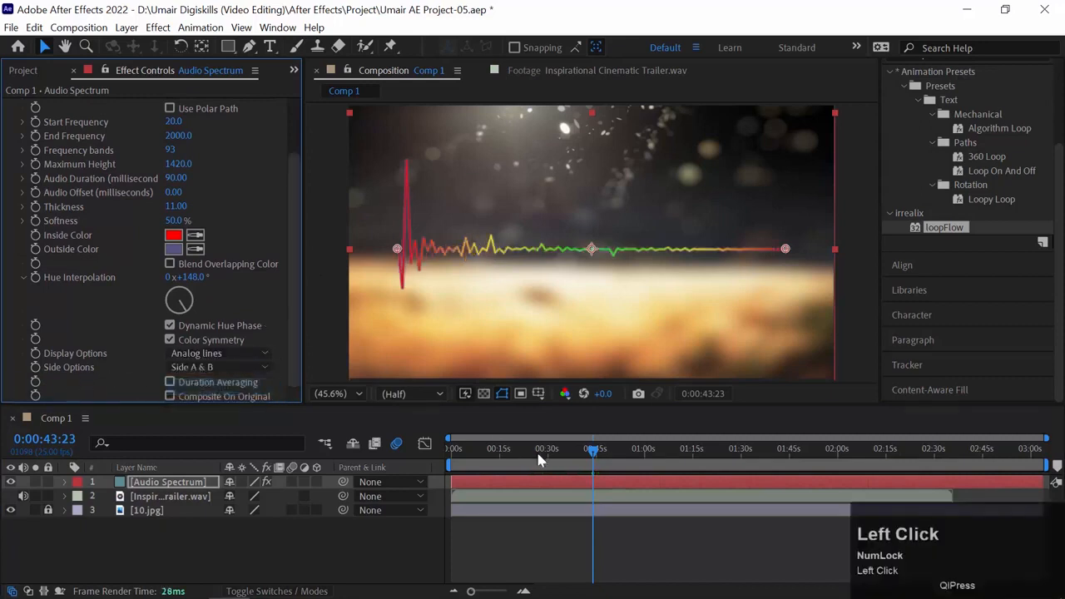
pyautogui.click(559, 458)
pyautogui.press('space')
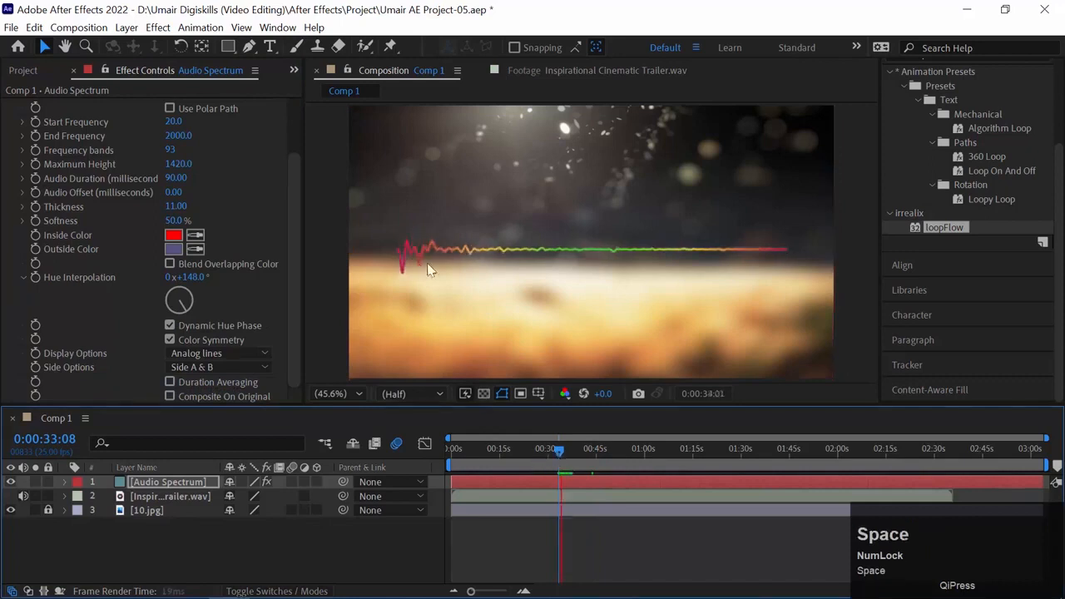
pyautogui.press('space')
# Try the Analog dots display option on the Audio Spectrum and preview it from 0:00:36:22
pyautogui.click(233, 354)
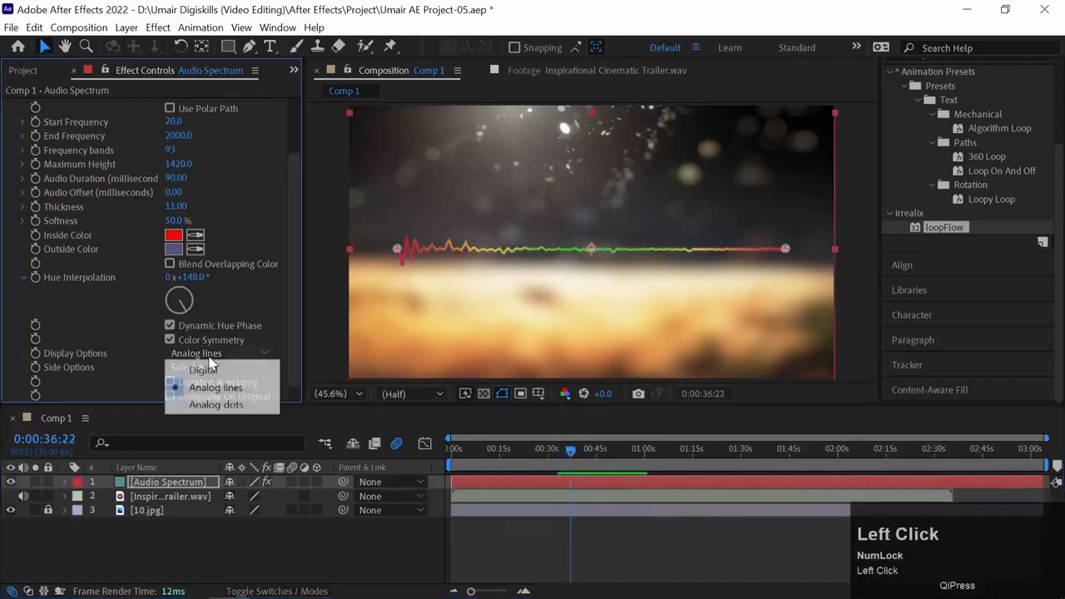
pyautogui.click(216, 405)
pyautogui.press('space')
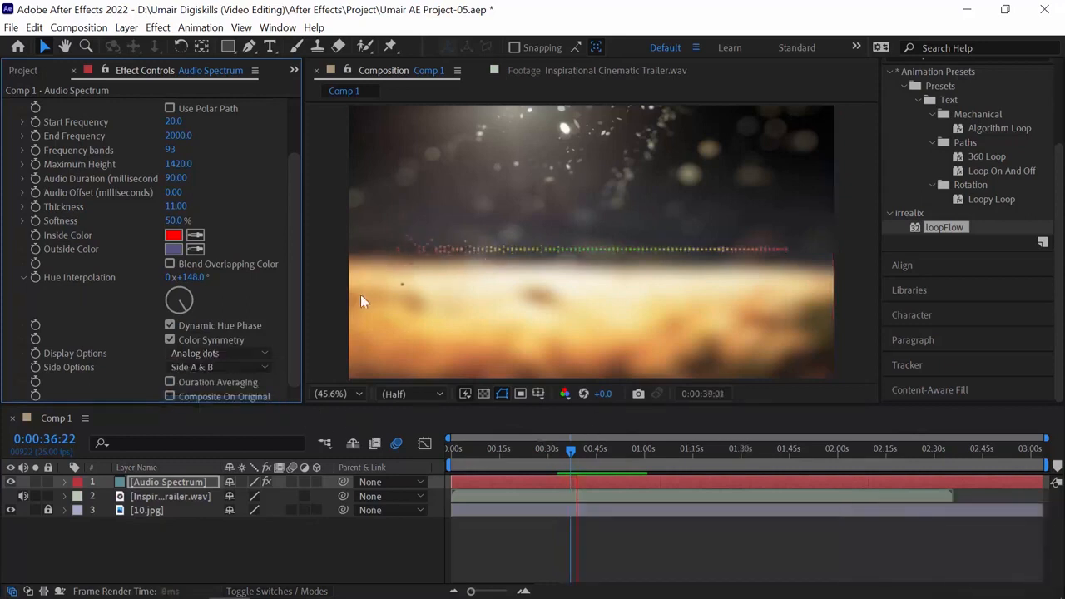
pyautogui.press('space')
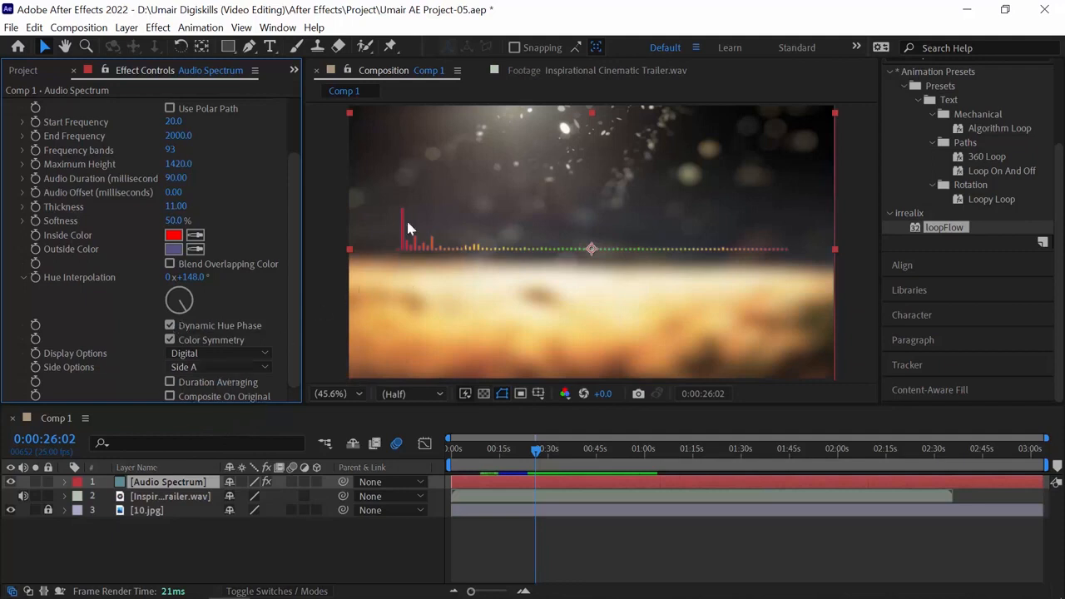
# Preview the Audio Spectrum with Side Options at Side A & B, and set them back to Side A
pyautogui.click(237, 368)
pyautogui.click(226, 418)
pyautogui.press('space')
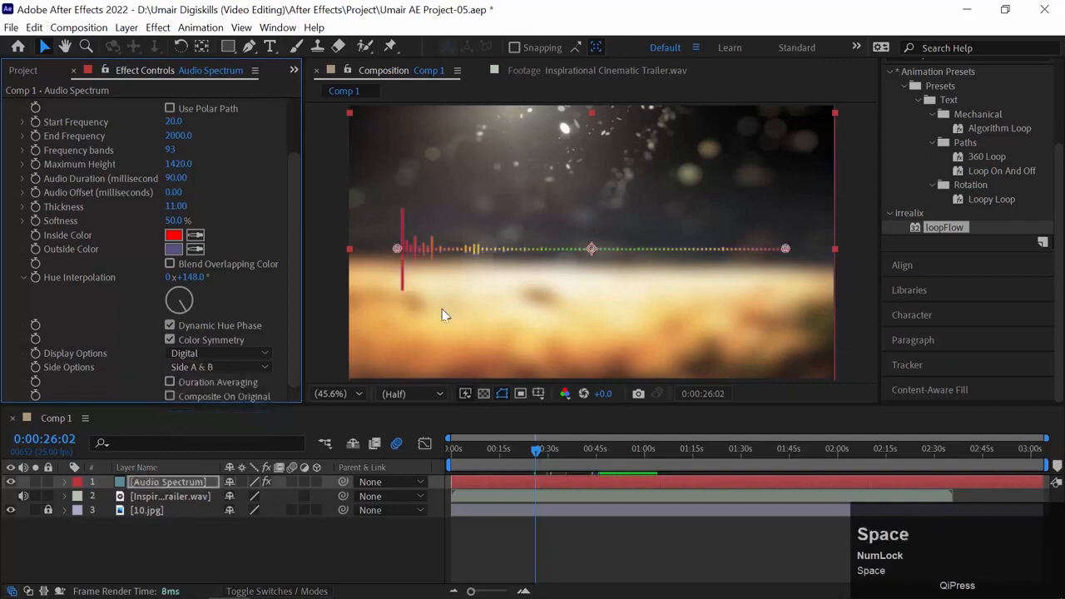
pyautogui.press('space')
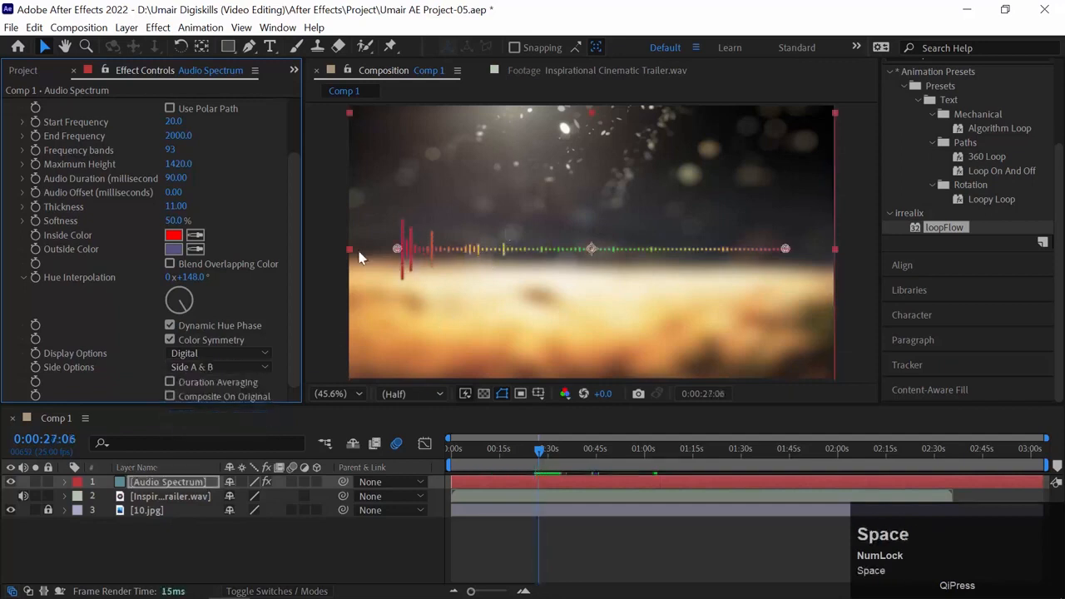
pyautogui.click(216, 368)
pyautogui.click(215, 386)
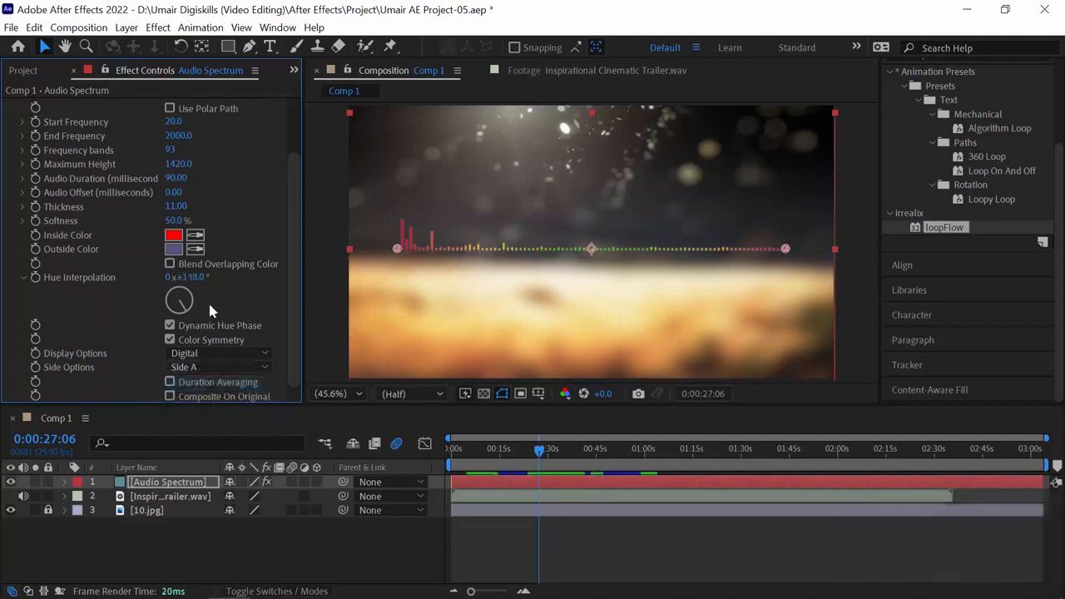
# Move the Audio Spectrum layer slightly down, lower its End Point to 1728, 562 and preview the bars
pyautogui.moveTo(591, 248); pyautogui.dragTo(590, 254)
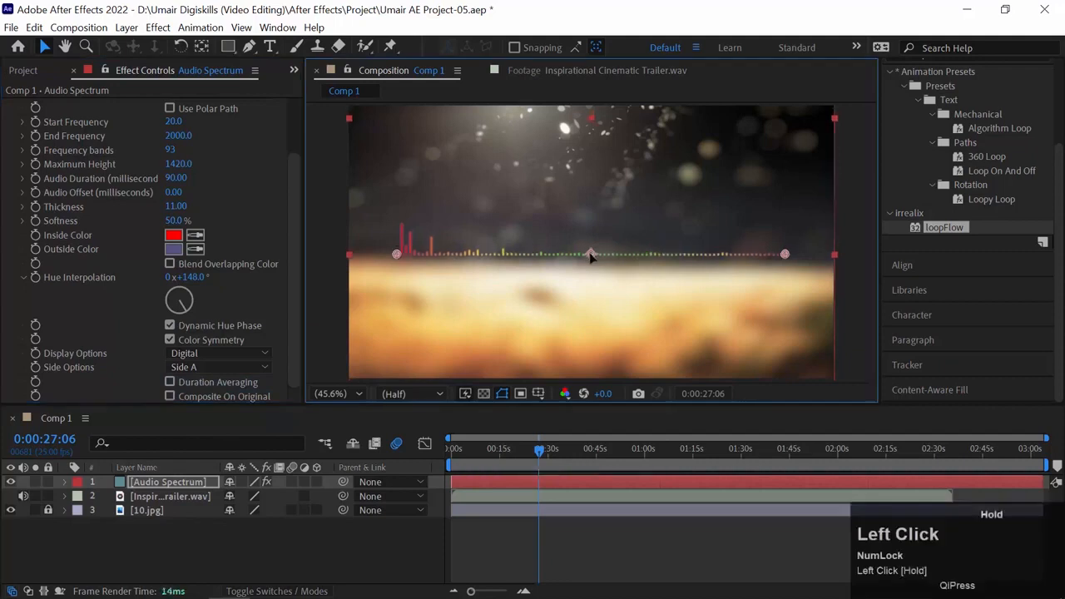
pyautogui.moveTo(787, 258); pyautogui.dragTo(788, 263)
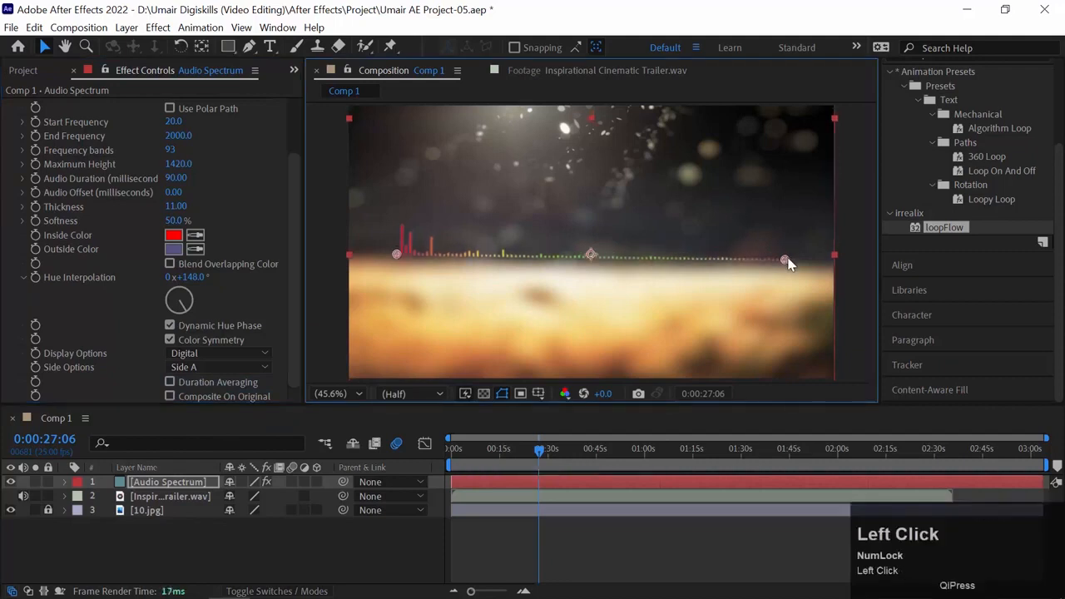
pyautogui.press('space')
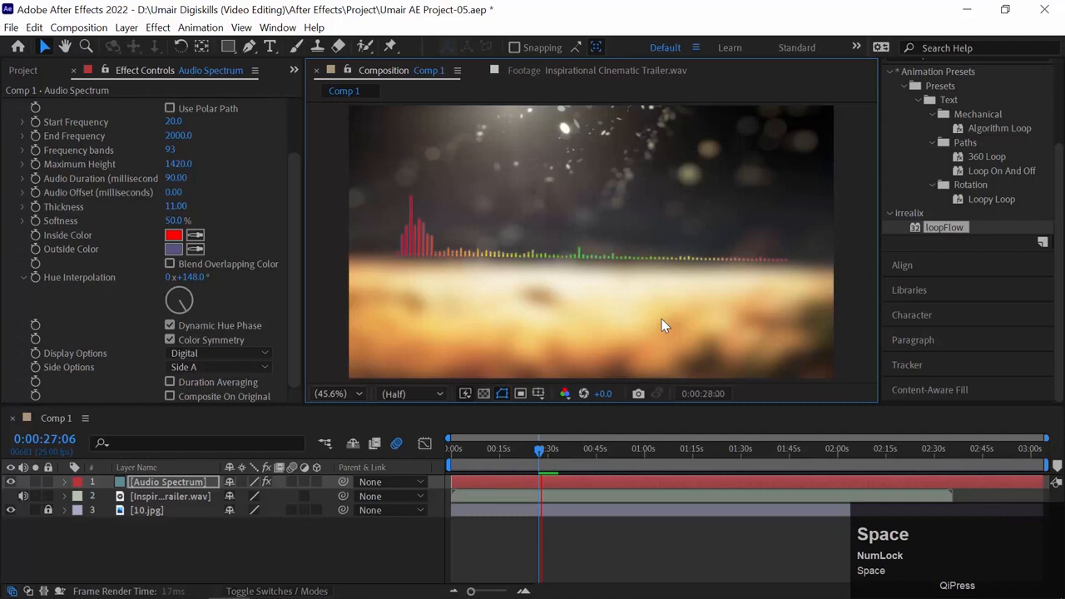
pyautogui.press('space')
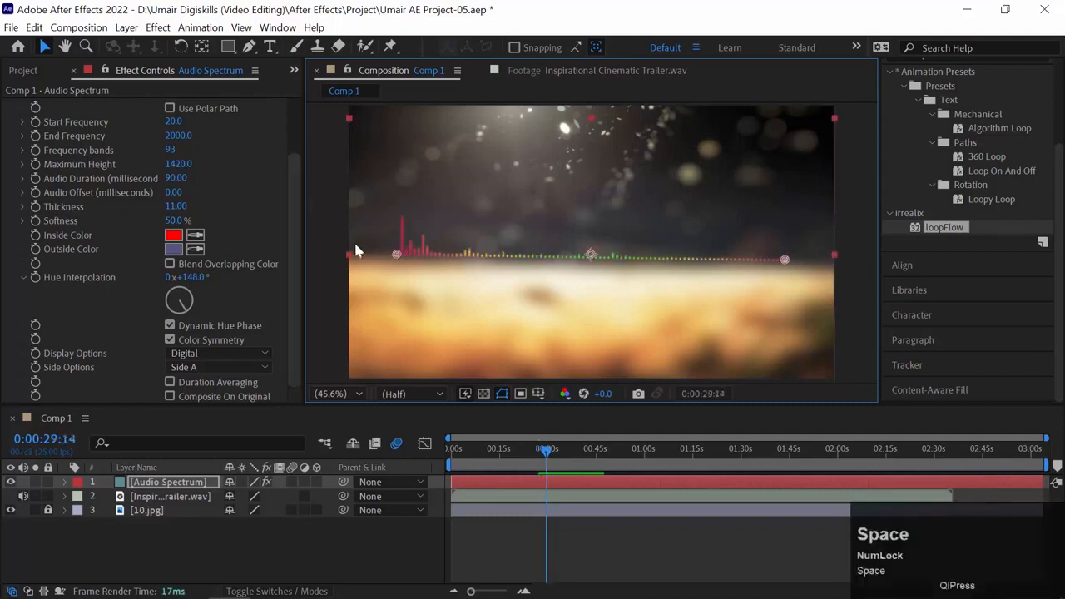
# Set the Audio Spectrum's End Frequency to 200 and preview the animation from 0:00:29:14
pyautogui.moveTo(296, 235); pyautogui.dragTo(267, 204)
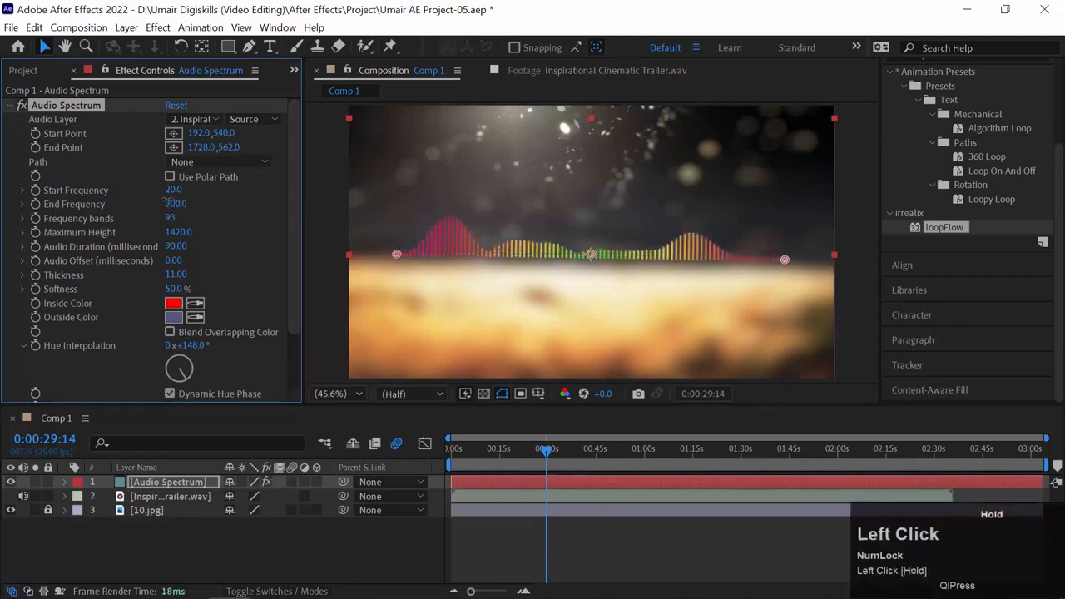
pyautogui.press('space')
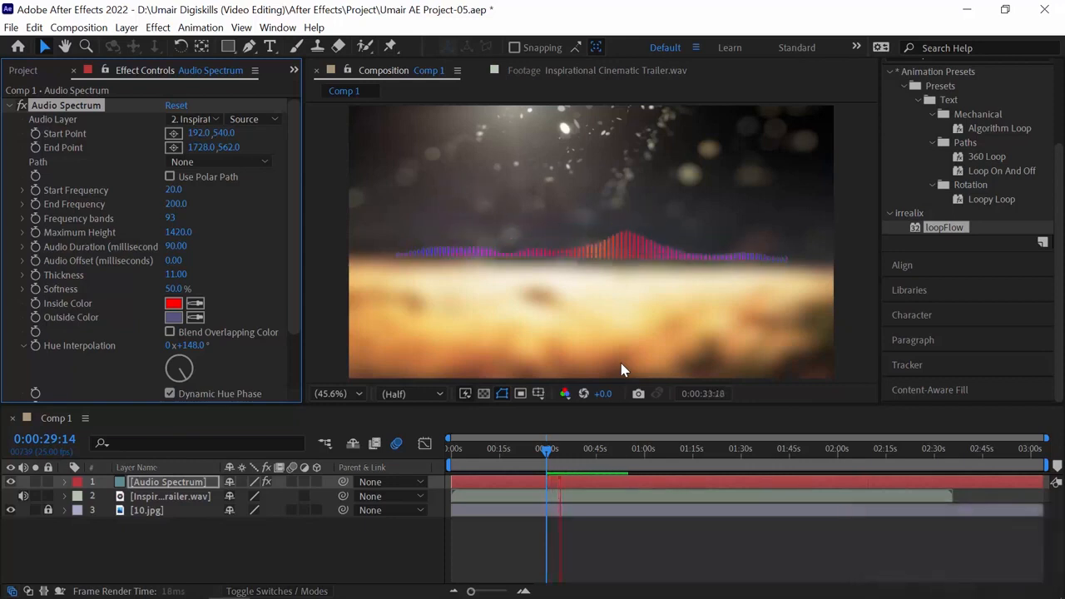
pyautogui.press('space')
# Try another End Frequency for the Audio Spectrum, undo the change and preview from 0:00:34:12
pyautogui.moveTo(176, 204)
pyautogui.mouseDown()
pyautogui.moveTo(191, 202)
pyautogui.moveTo(177, 206)
pyautogui.mouseUp()
pyautogui.press('space')
pyautogui.hotkey('ctrl', 'z')
pyautogui.press('space')
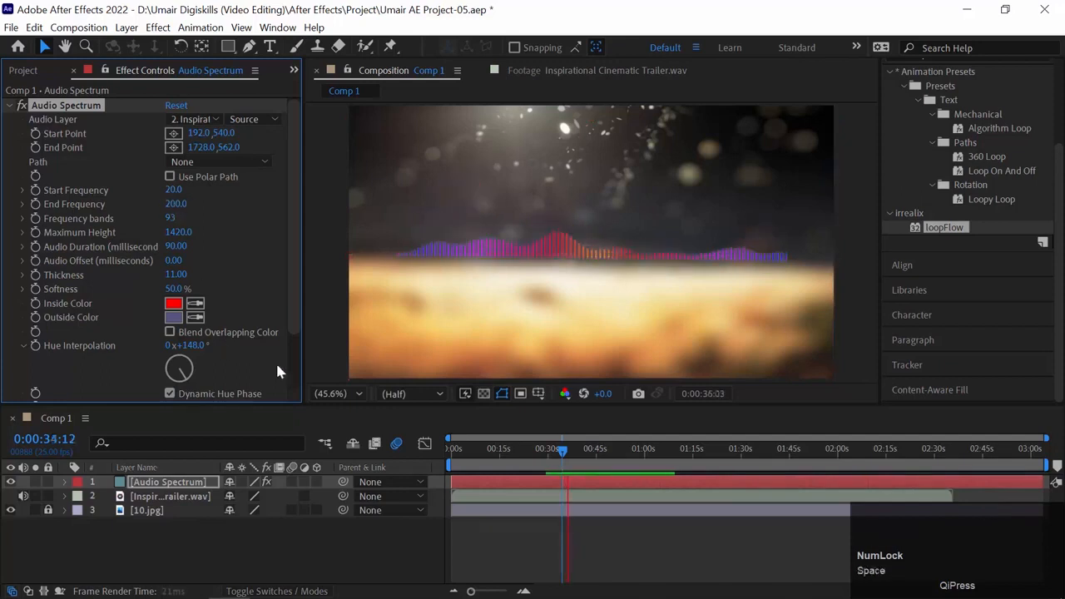
pyautogui.press('space')
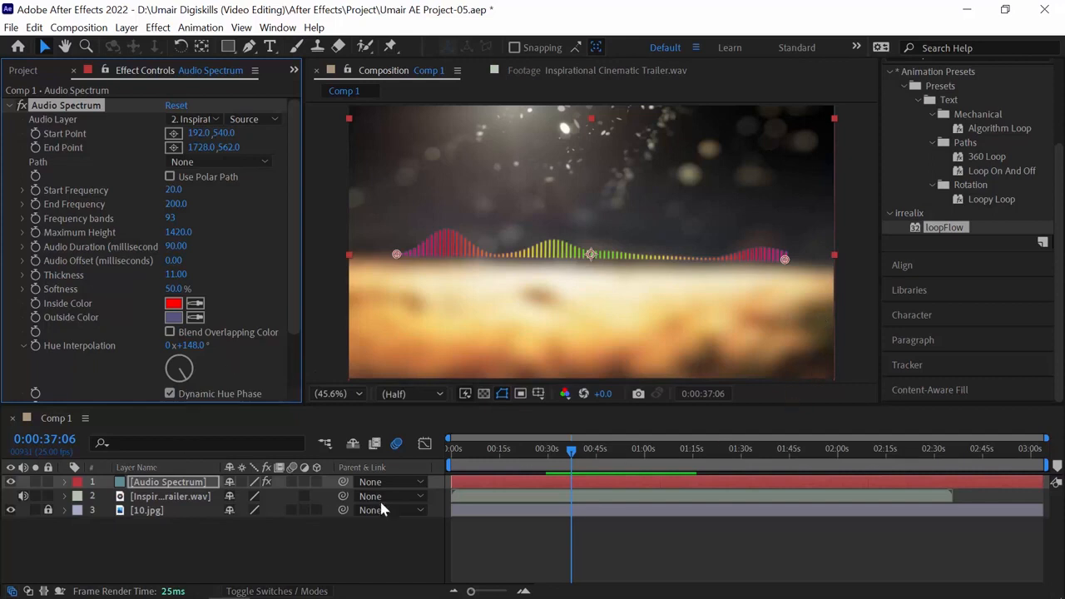
# Draw an open, arch-shaped three-point mask over the spectrum with the Pen tool, spanning nearly the full image width
pyautogui.click(250, 47)
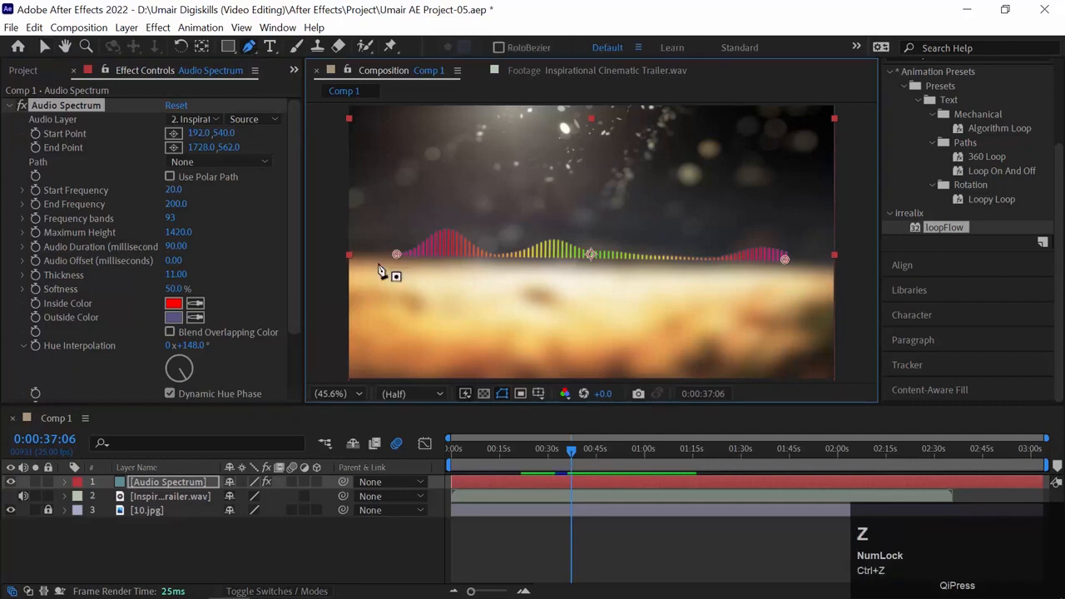
pyautogui.click(372, 252)
pyautogui.moveTo(578, 140); pyautogui.dragTo(659, 158)
pyautogui.moveTo(811, 263); pyautogui.dragTo(813, 283)
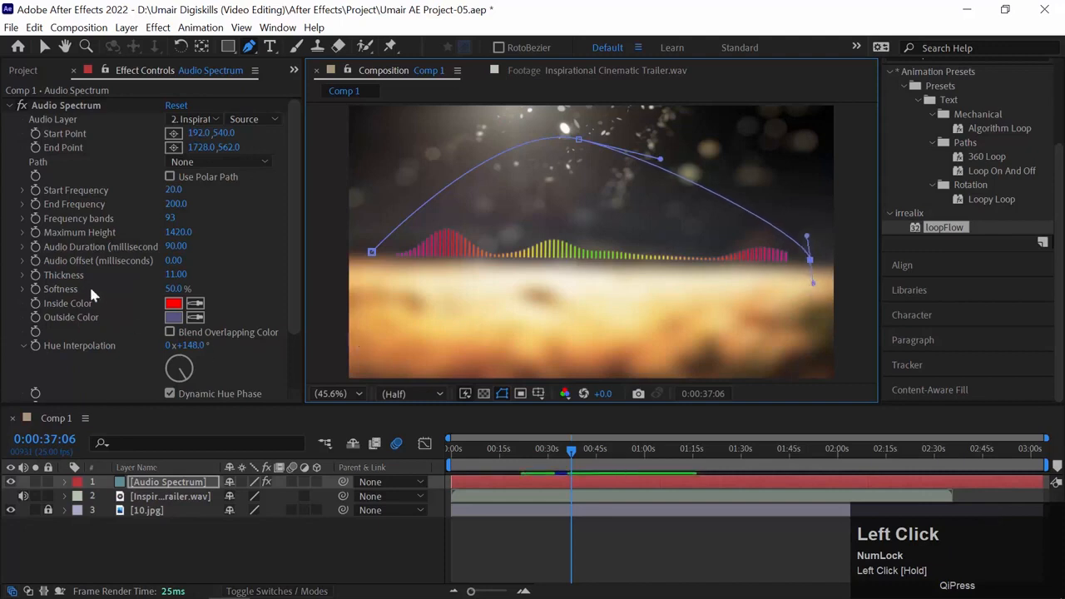
# Set the Audio Spectrum's Path to Mask 1 and shift the arch's top point slightly right to balance the curve
pyautogui.click(243, 161)
pyautogui.click(221, 200)
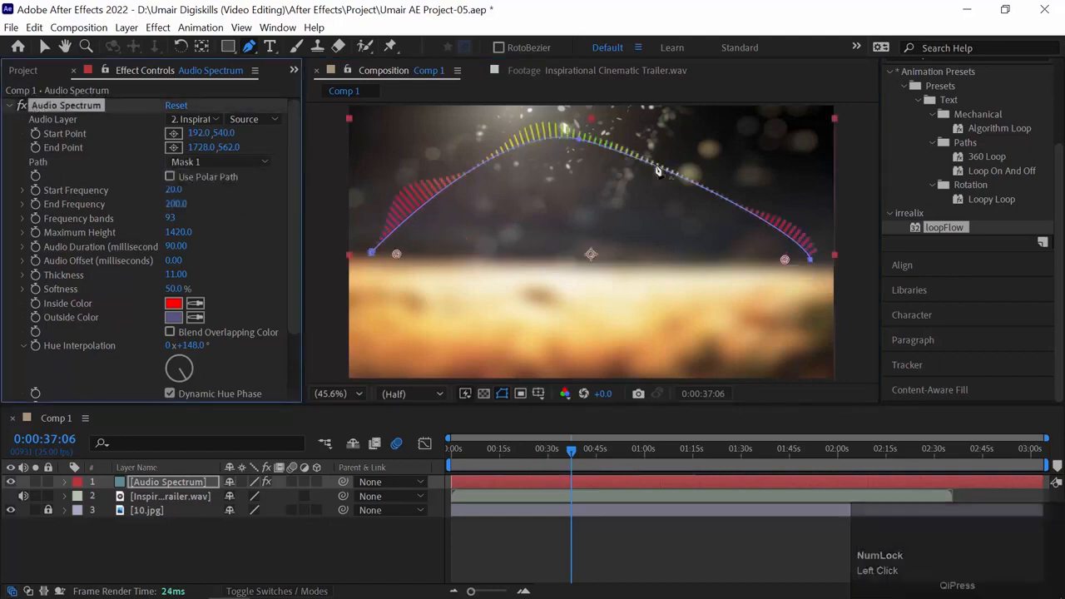
pyautogui.click(578, 141)
pyautogui.moveTo(578, 142); pyautogui.dragTo(684, 160)
# Preview the arched spectrum from 0:00:00:00 and activate the Ellipse tool
pyautogui.moveTo(479, 457); pyautogui.dragTo(260, 456)
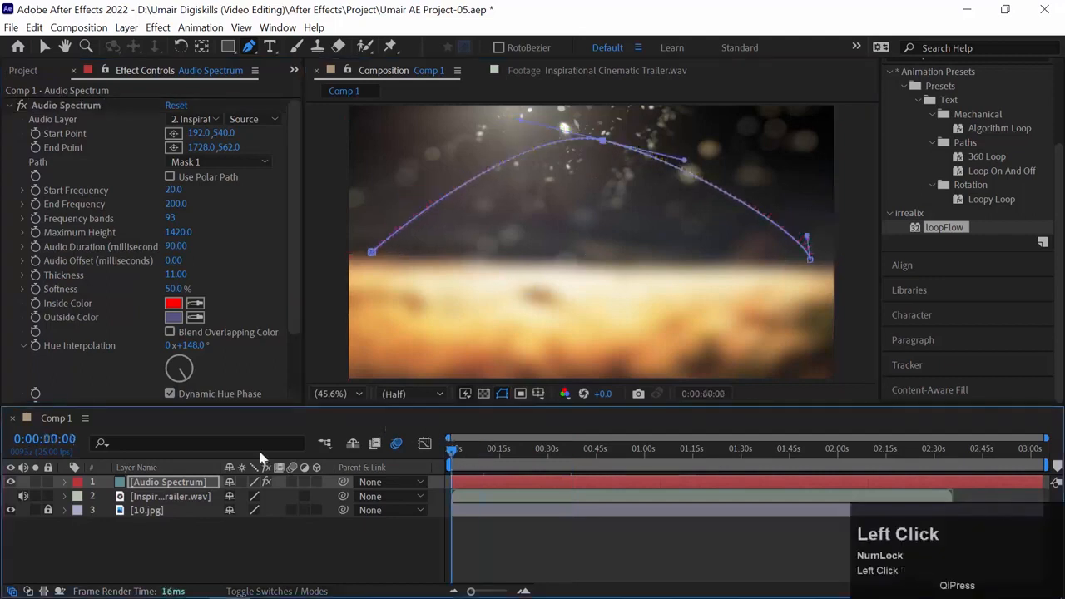
pyautogui.press('space')
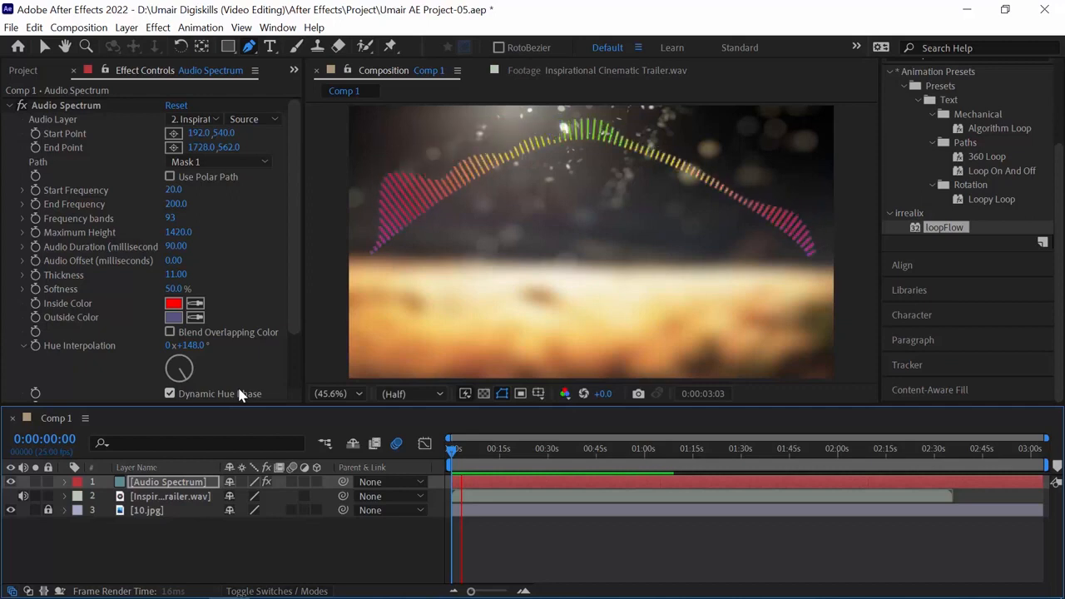
pyautogui.press('q')
pyautogui.press('space')
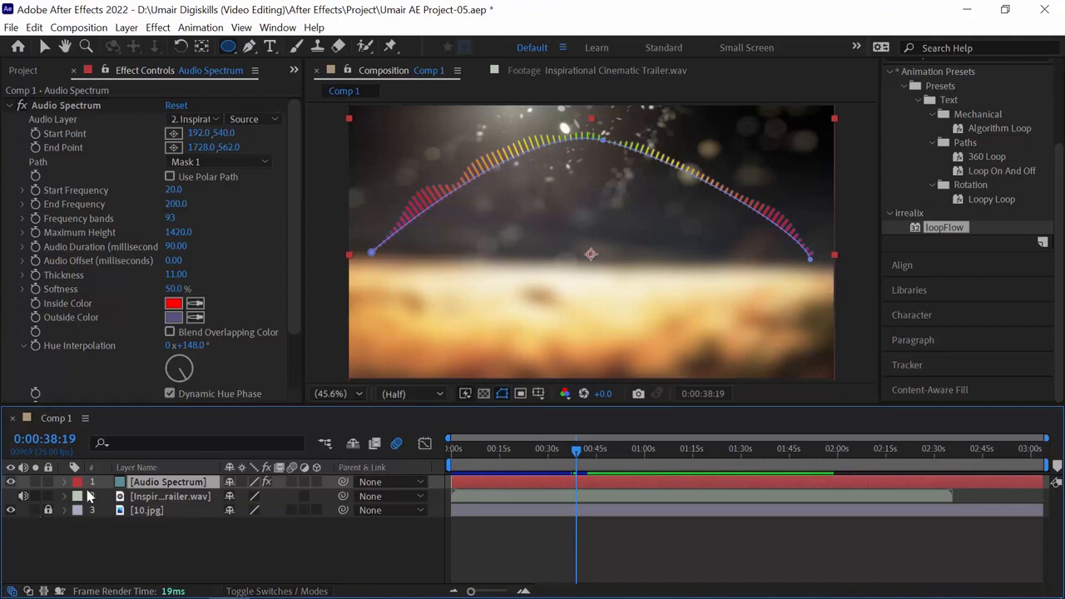
# Expand the audio layer's Audio properties and reveal its waveform in the timeline
pyautogui.click(65, 496)
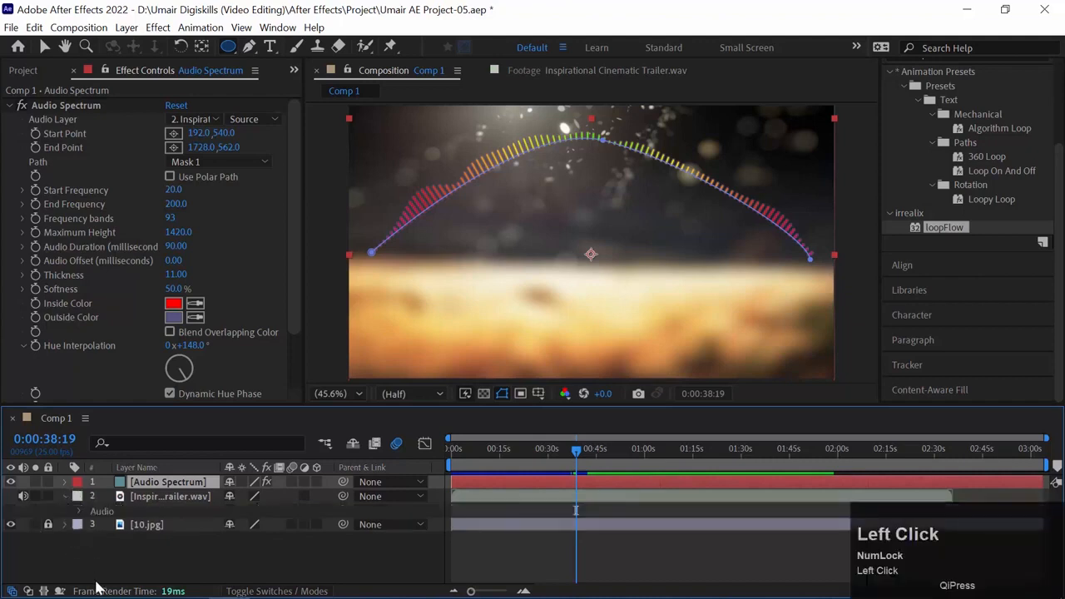
pyautogui.click(78, 510)
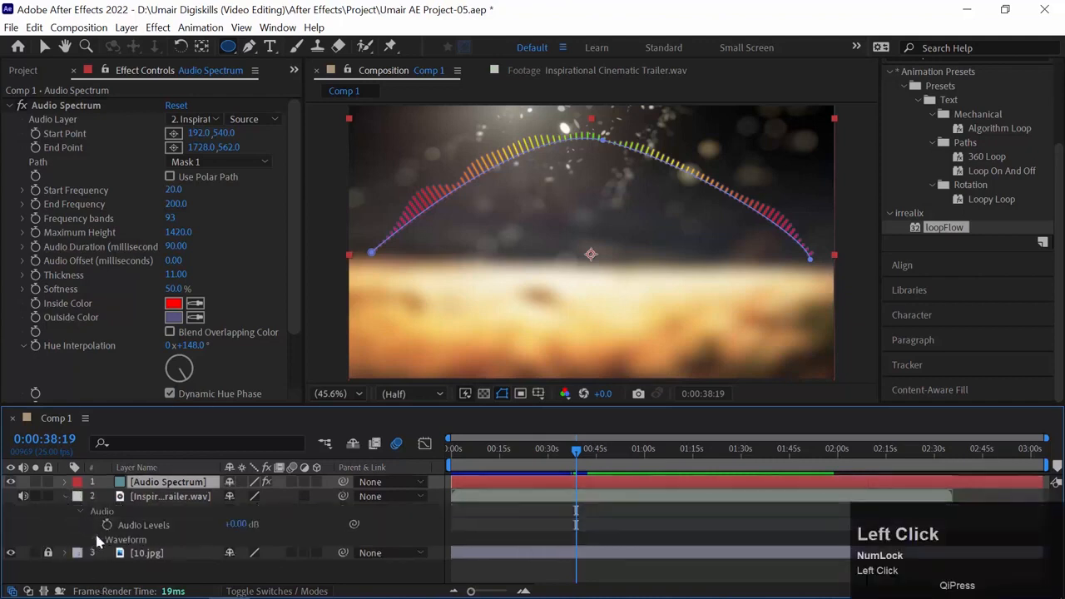
pyautogui.click(96, 540)
pyautogui.scroll(-1, 983, 491)
pyautogui.moveTo(1056, 504); pyautogui.dragTo(1055, 514)
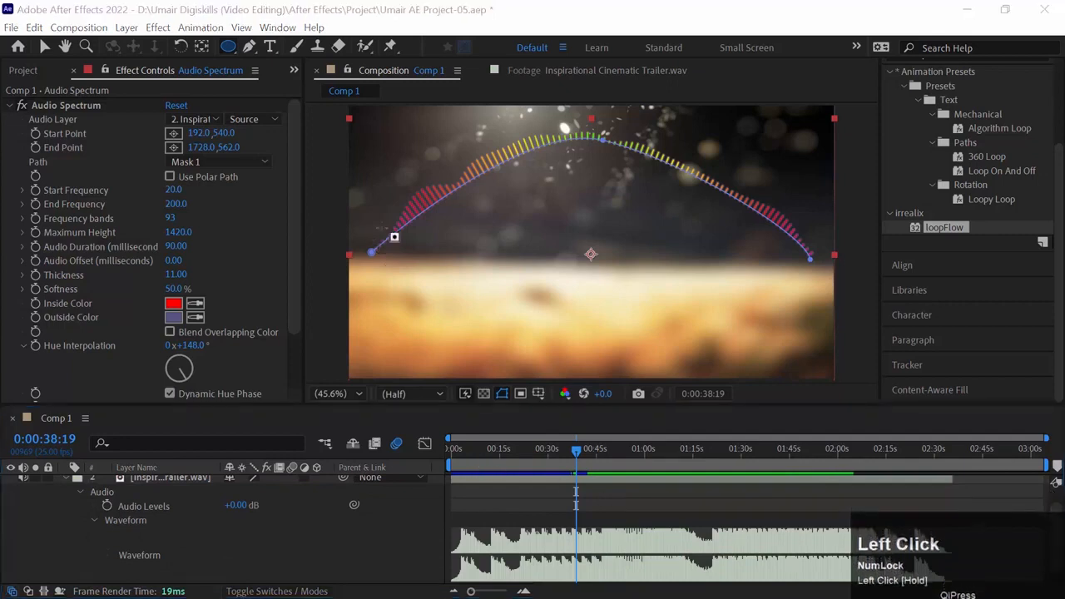
# Play the arched spectrum from 0:00:00:00 against the audio waveform and collapse the audio layer's properties
pyautogui.moveTo(562, 455); pyautogui.dragTo(441, 456)
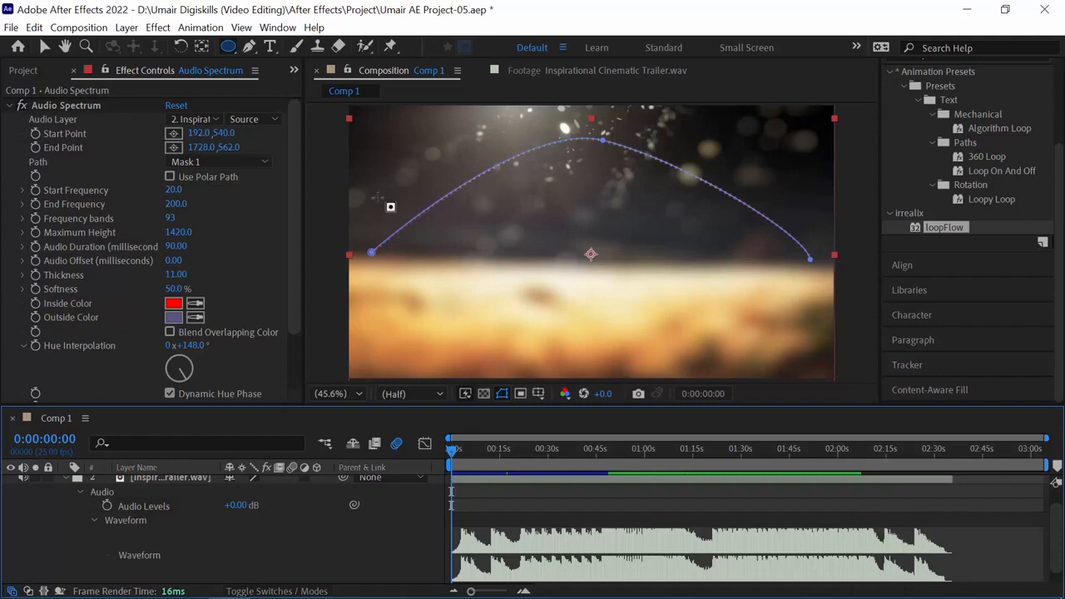
pyautogui.press('space')
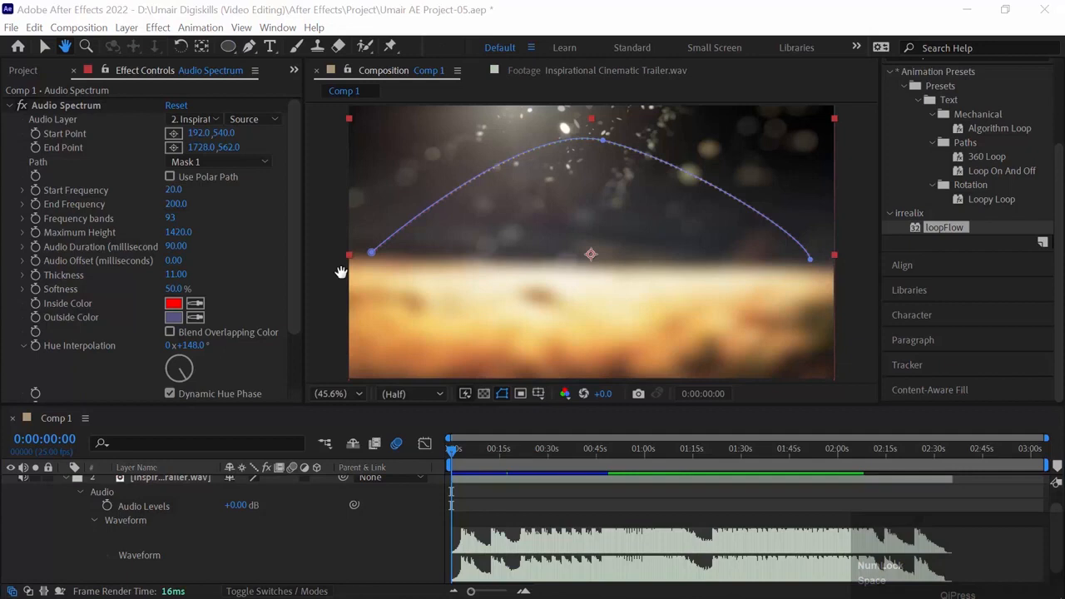
pyautogui.click(368, 467)
pyautogui.press('space')
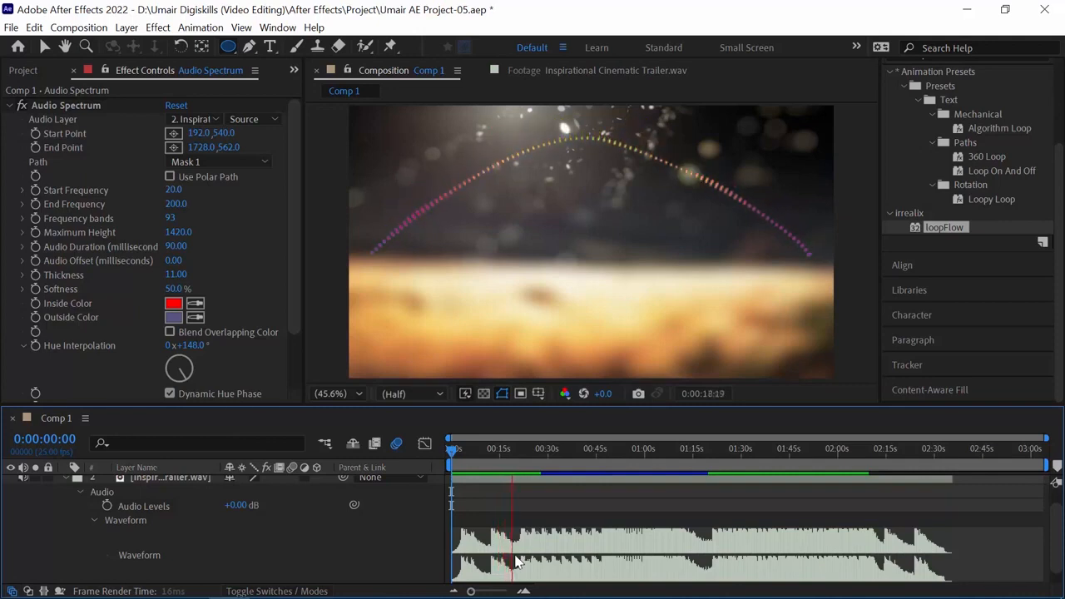
pyautogui.press('space')
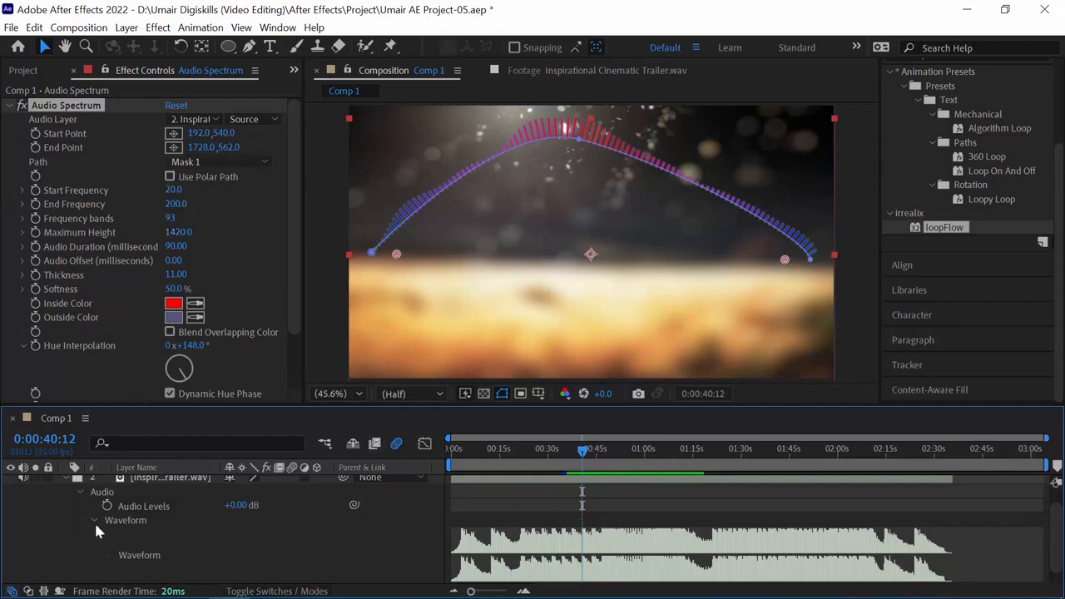
pyautogui.click(68, 480)
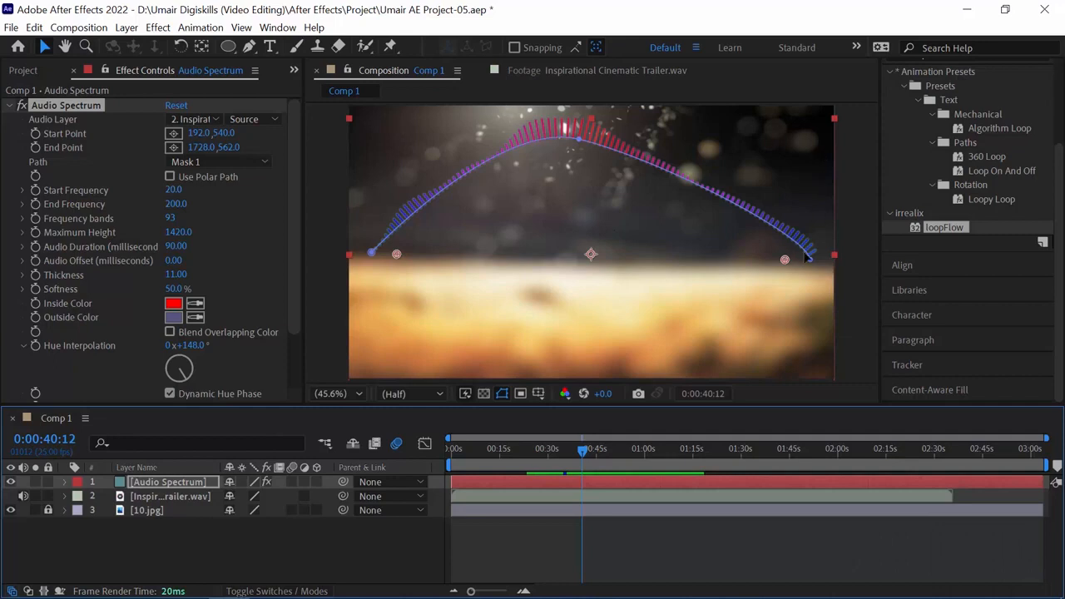
# Try setting the Audio Spectrum's Path to None and moving its start point, and undo these changes
pyautogui.click(223, 154)
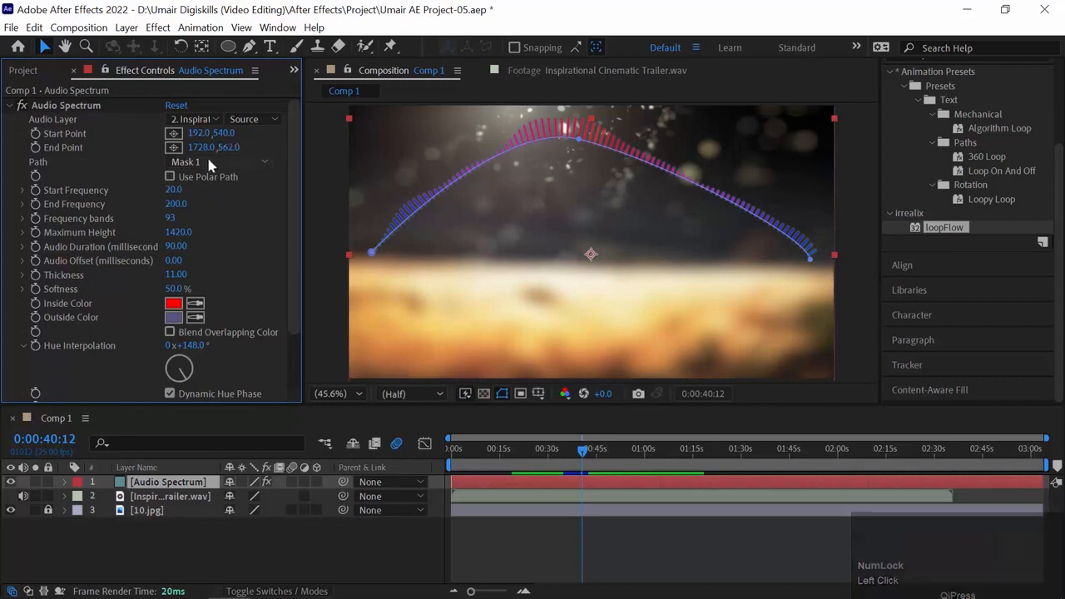
pyautogui.click(208, 161)
pyautogui.click(199, 175)
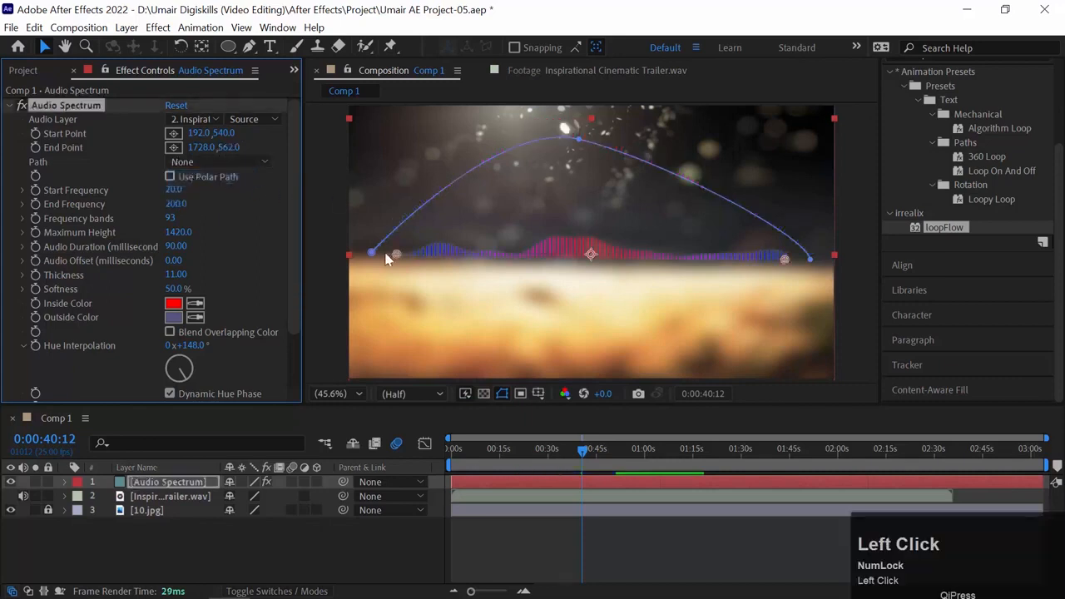
pyautogui.moveTo(223, 133); pyautogui.dragTo(257, 137)
pyautogui.hotkey('ctrl', 'z')
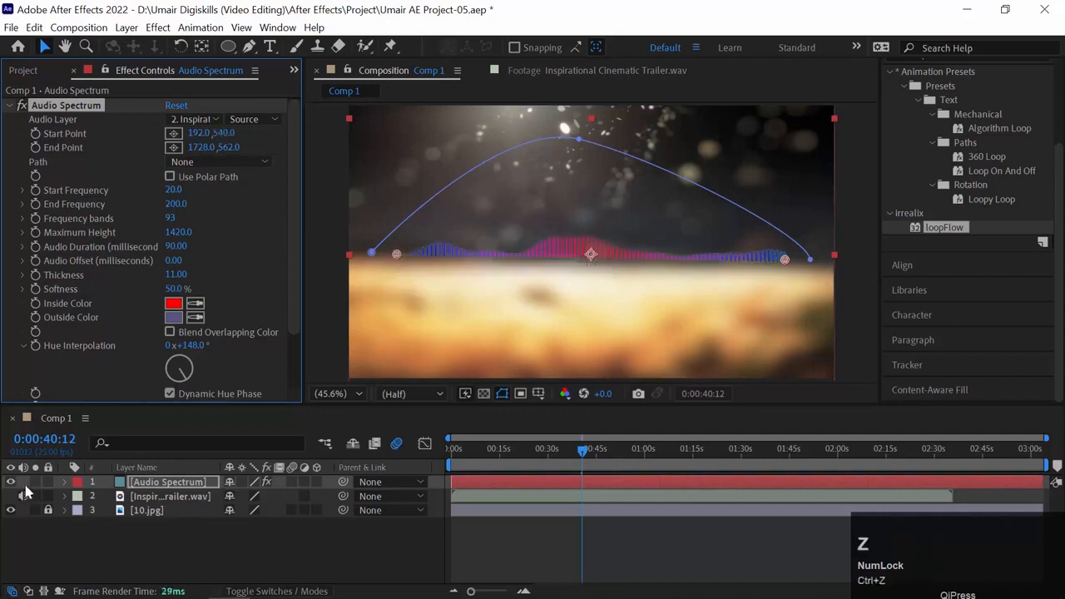
# Delete the arch-shaped Mask 1 from the Audio Spectrum layer
pyautogui.click(63, 482)
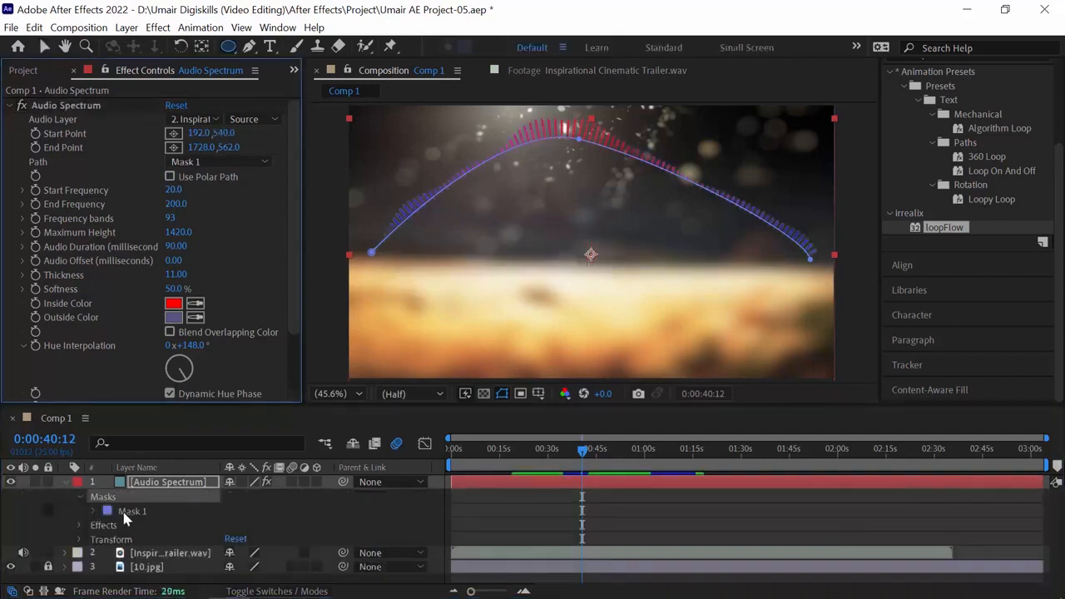
pyautogui.click(124, 512)
pyautogui.press('Delete')
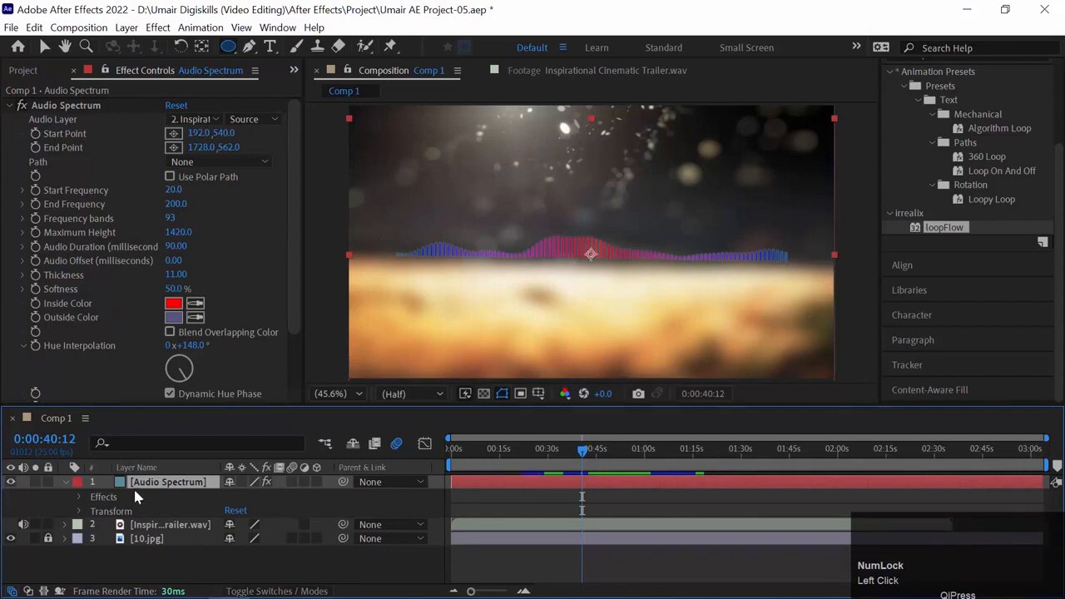
# Draw a circular mask on the Audio Spectrum layer with the Ellipse tool and position it around the middle of the composition
pyautogui.moveTo(228, 46); pyautogui.dragTo(268, 84)
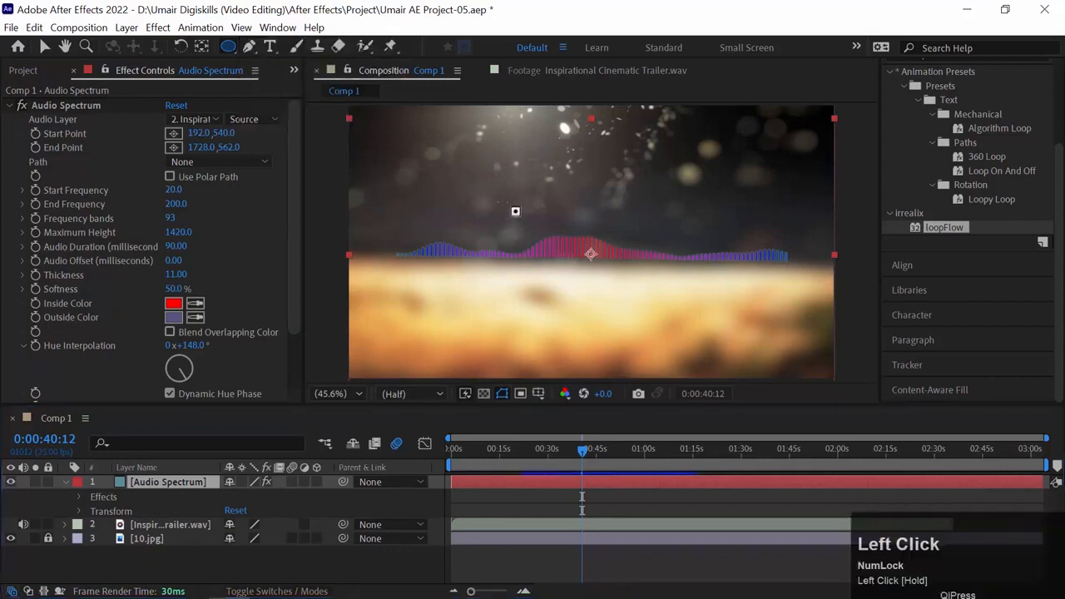
pyautogui.moveTo(484, 172)
pyautogui.mouseDown()
pyautogui.moveTo(704, 313)
pyautogui.moveTo(686, 283)
pyautogui.mouseUp()
pyautogui.press('v')
pyautogui.moveTo(579, 257); pyautogui.dragTo(619, 171)
pyautogui.doubleClick(587, 173)
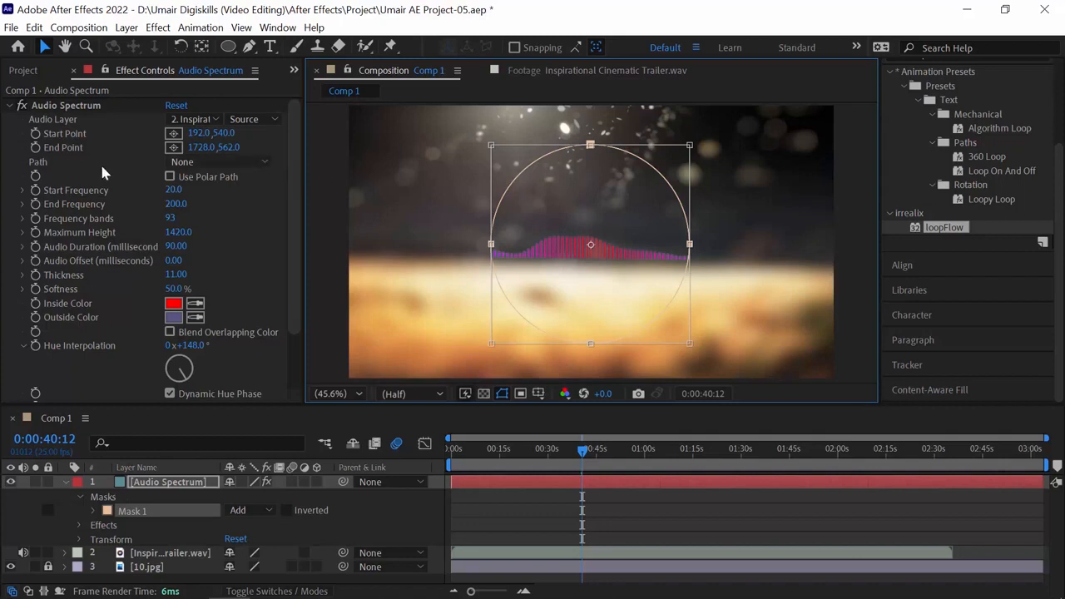
# Set the Audio Spectrum's Path to the circular Mask 1 and preview the result from 0:00:38:00
pyautogui.click(258, 161)
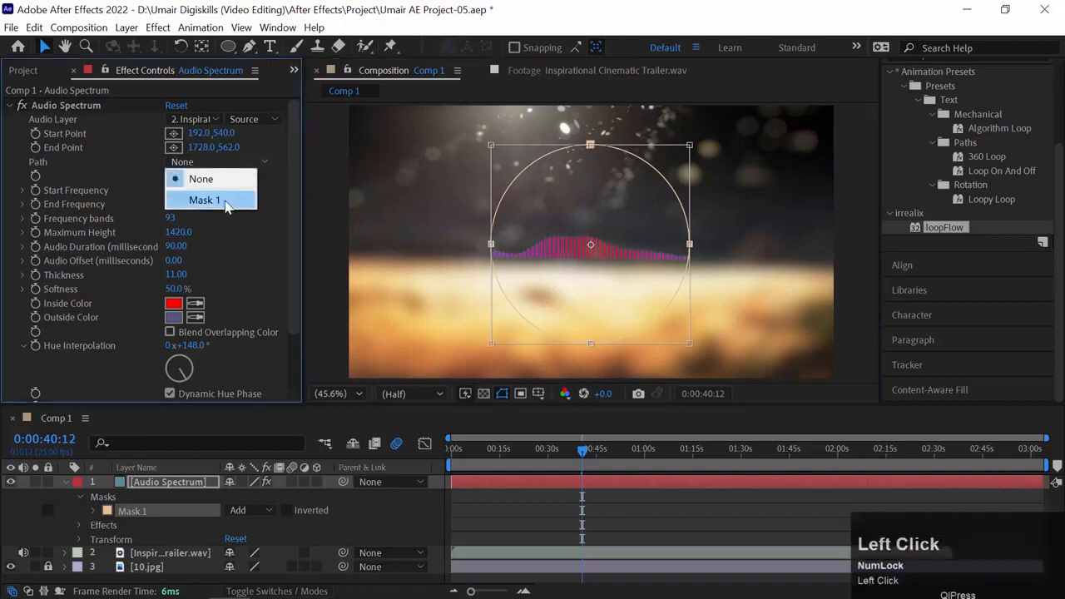
pyautogui.click(226, 202)
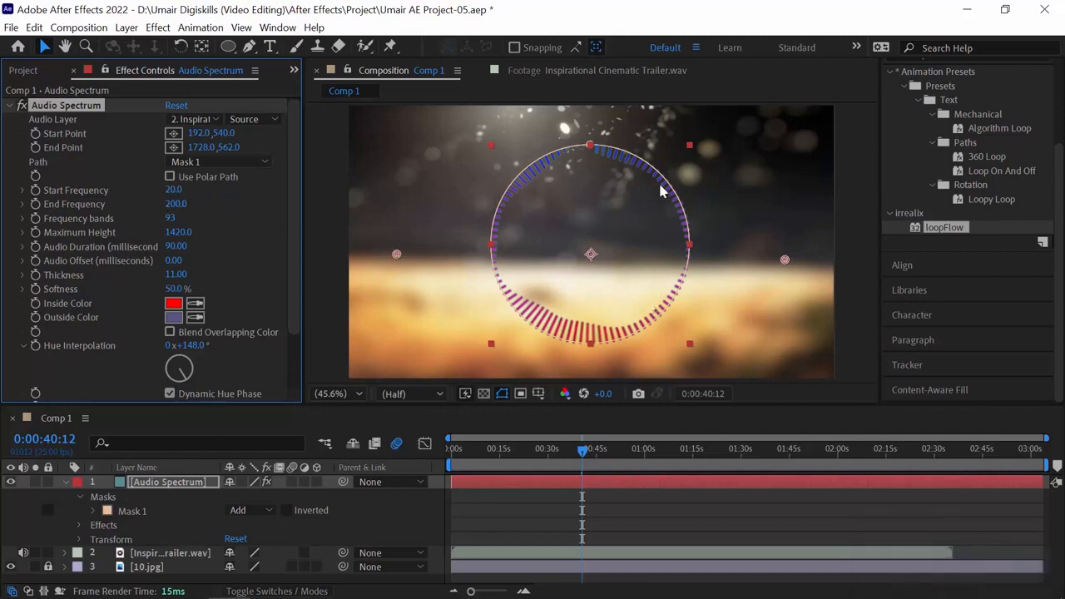
pyautogui.press('space')
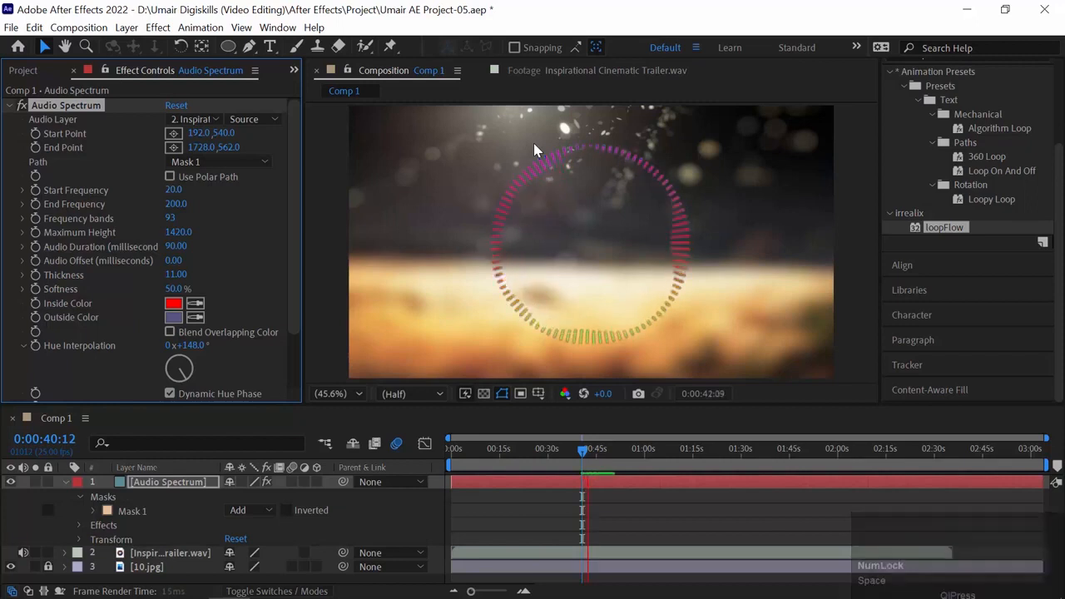
pyautogui.press('space')
pyautogui.click(548, 555)
pyautogui.moveTo(594, 456); pyautogui.dragTo(574, 453)
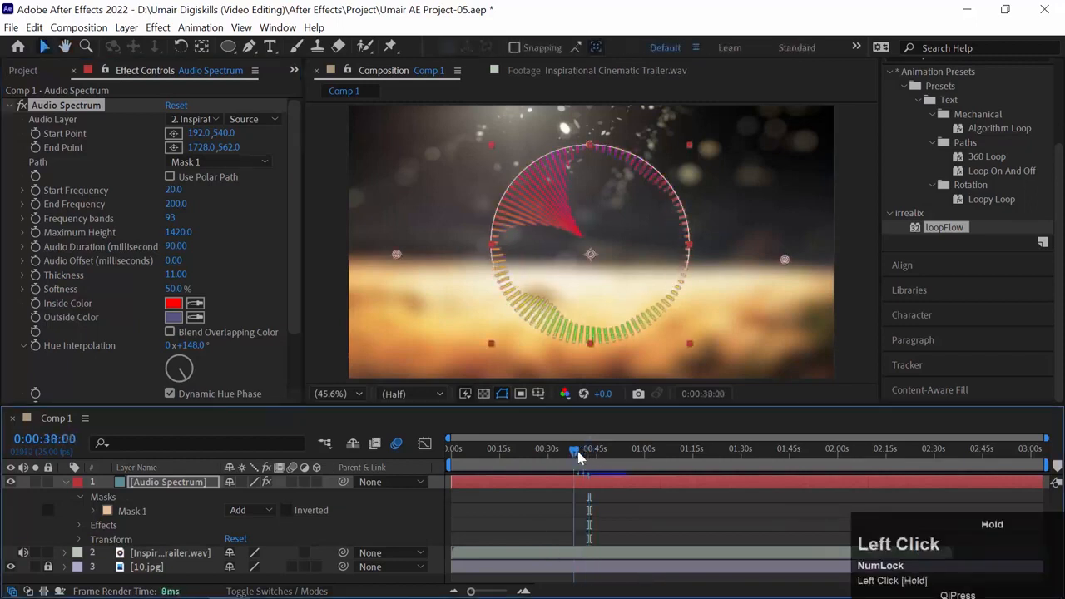
pyautogui.press('space')
pyautogui.press('space')
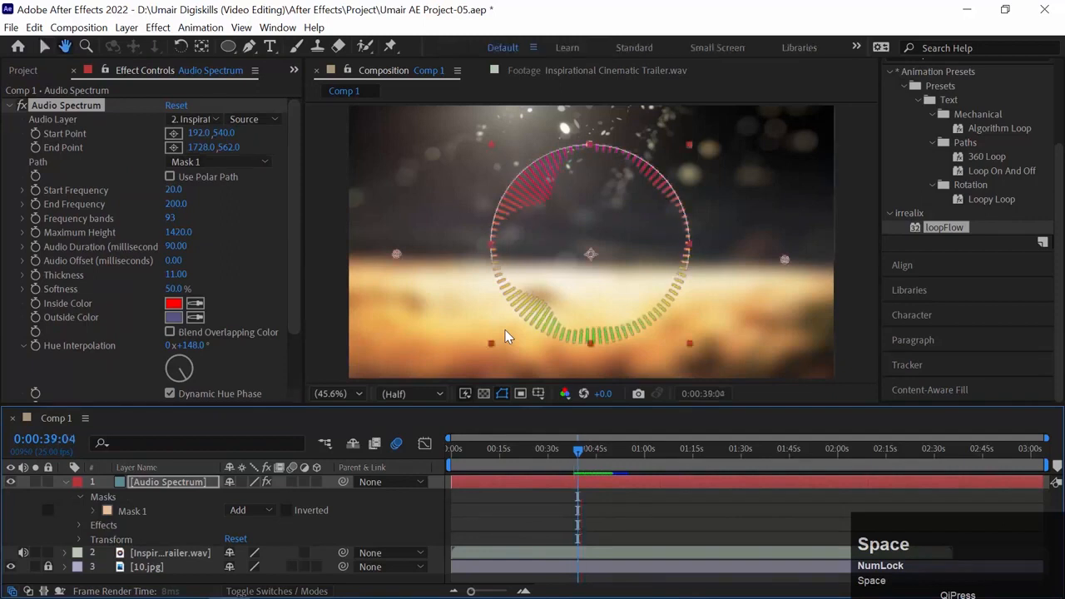
# Set the Audio Spectrum's Side Options to Side B and preview the circular spectrum
pyautogui.moveTo(293, 250); pyautogui.dragTo(293, 303)
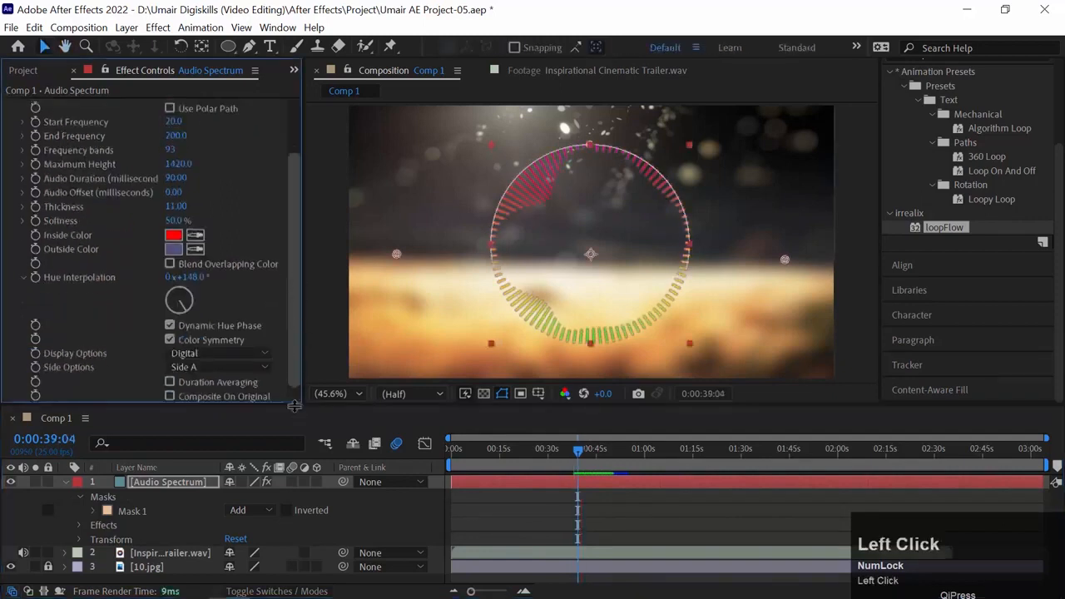
pyautogui.click(207, 366)
pyautogui.click(202, 402)
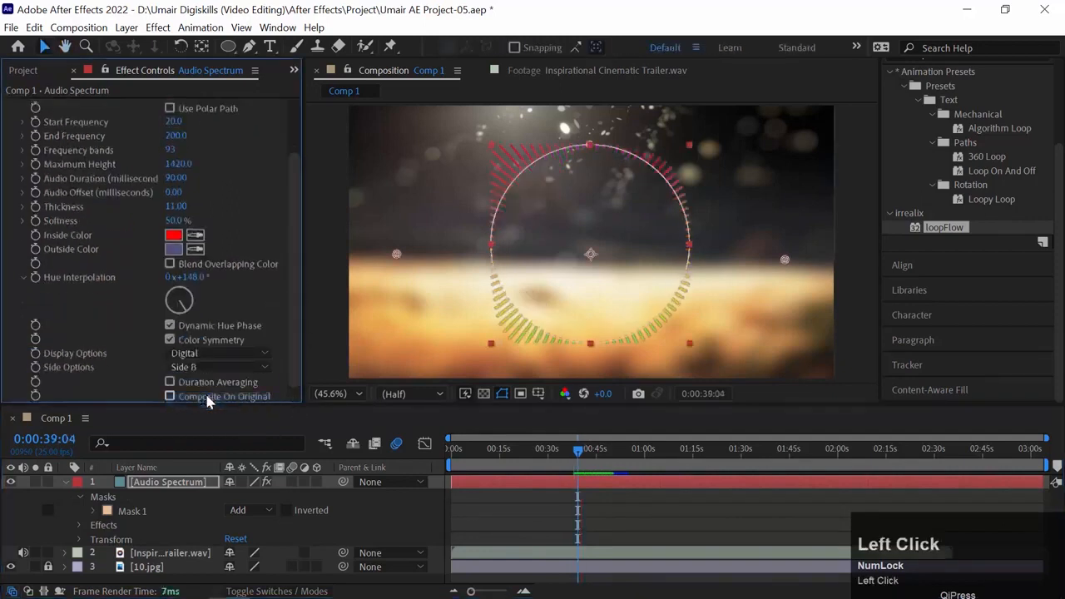
pyautogui.press('space')
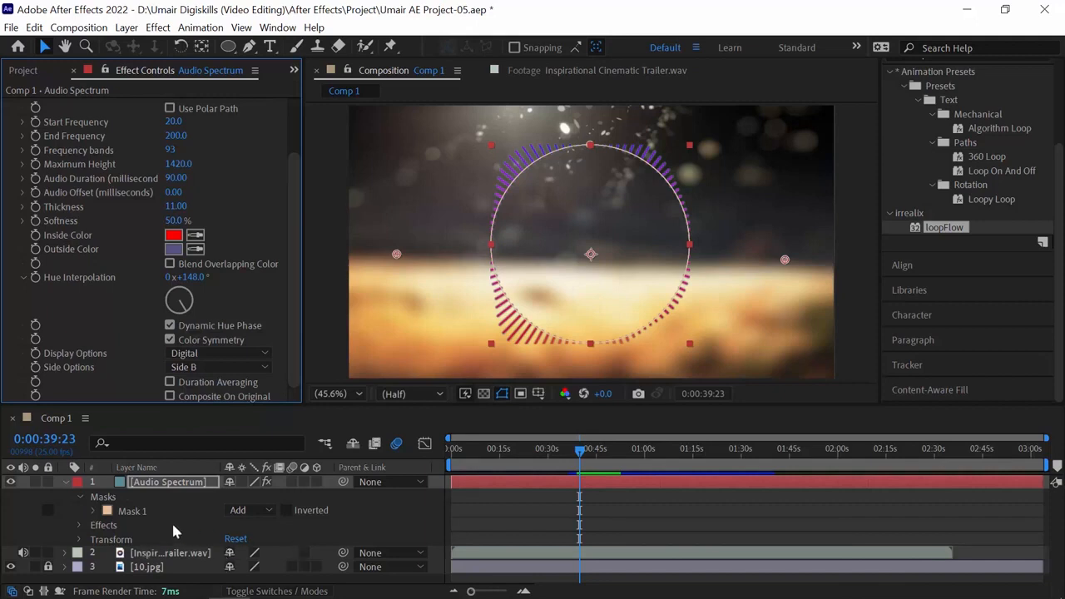
# Invert Mask 1 on the Audio Spectrum layer and preview the spectrum from 0:00:39:23
pyautogui.click(286, 510)
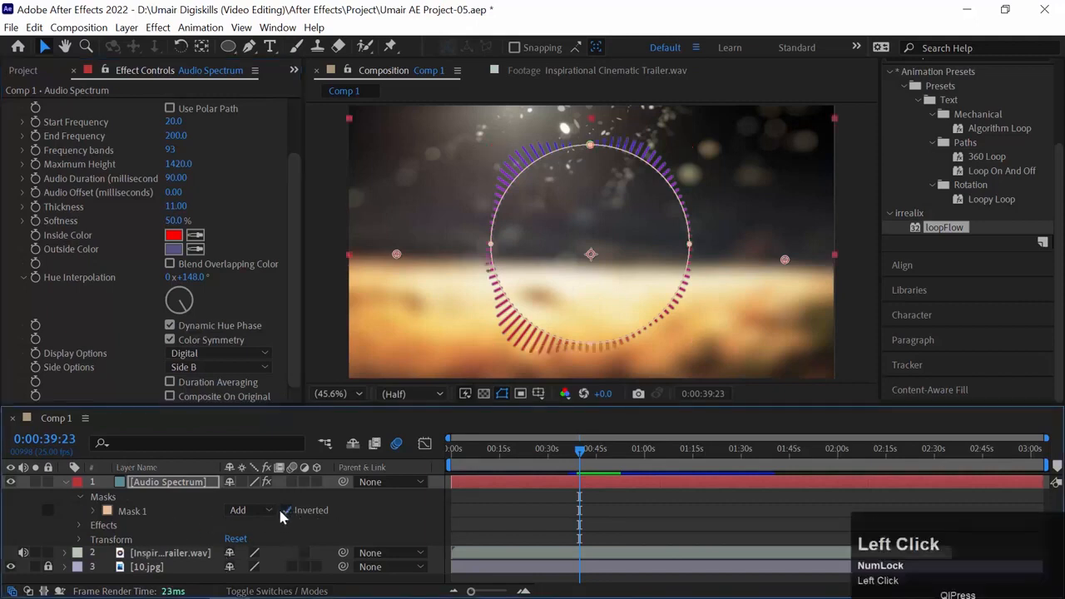
pyautogui.press('space')
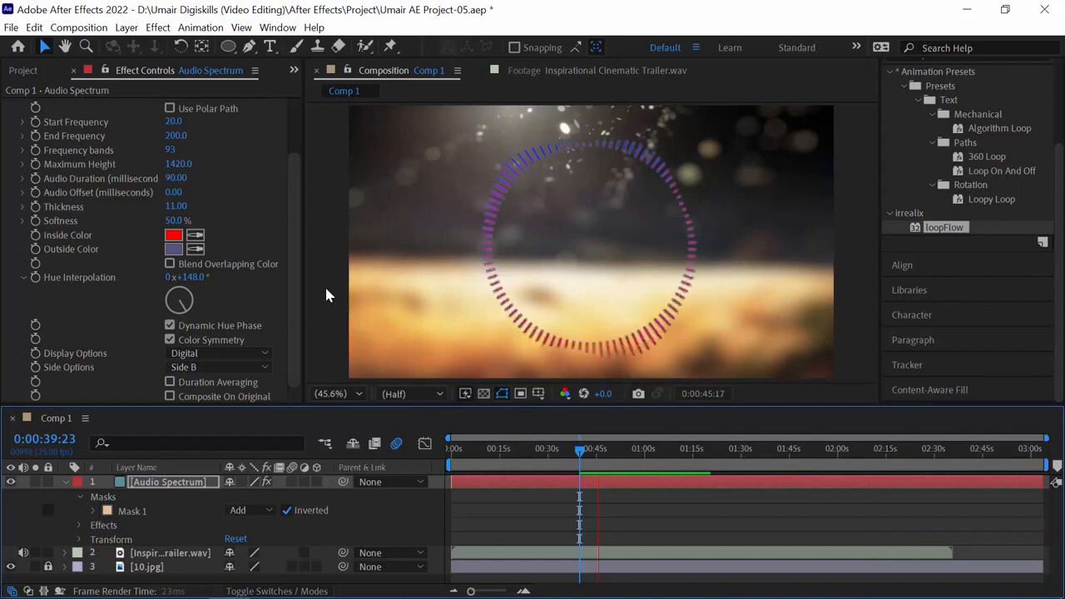
pyautogui.press('space')
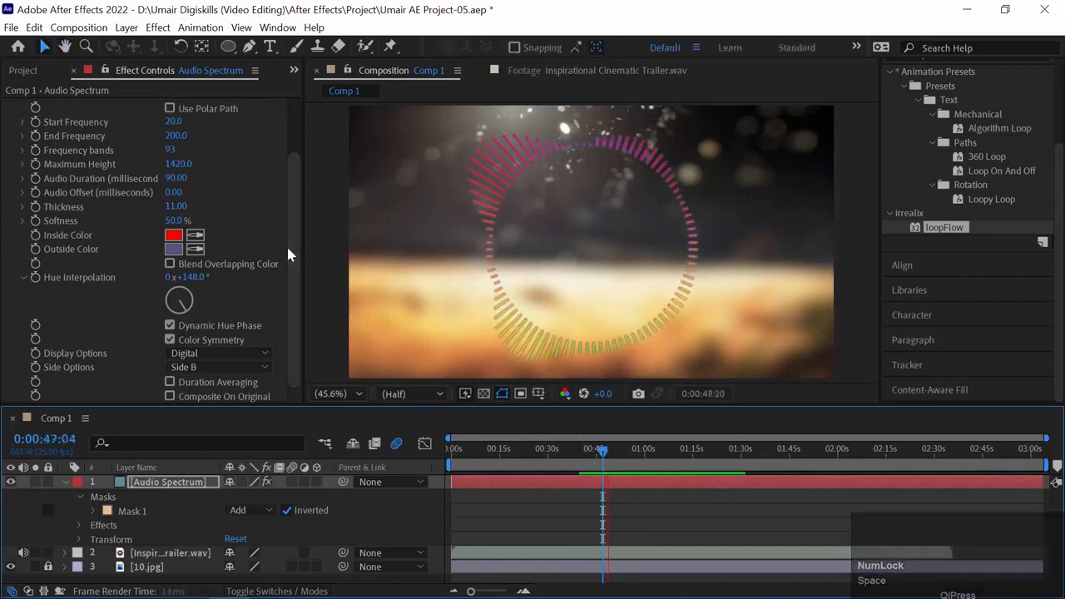
# Set the Audio Spectrum's End Frequency to 1400 and Maximum Height to 2210, and preview from 0:00:49:12
pyautogui.click(295, 222)
pyautogui.moveTo(295, 222); pyautogui.dragTo(215, 221)
pyautogui.press('space')
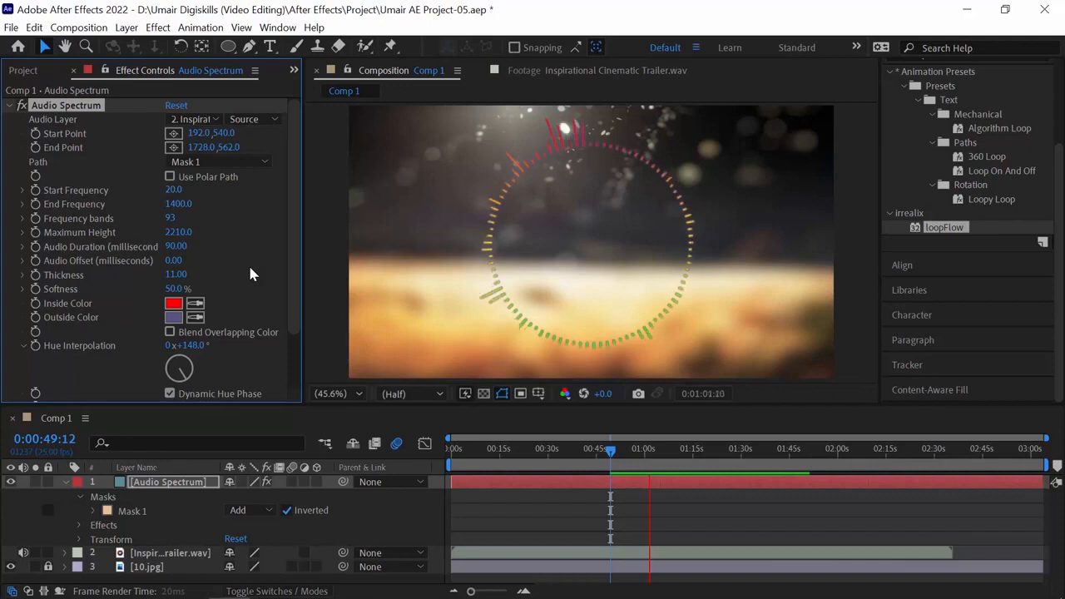
pyautogui.press('space')
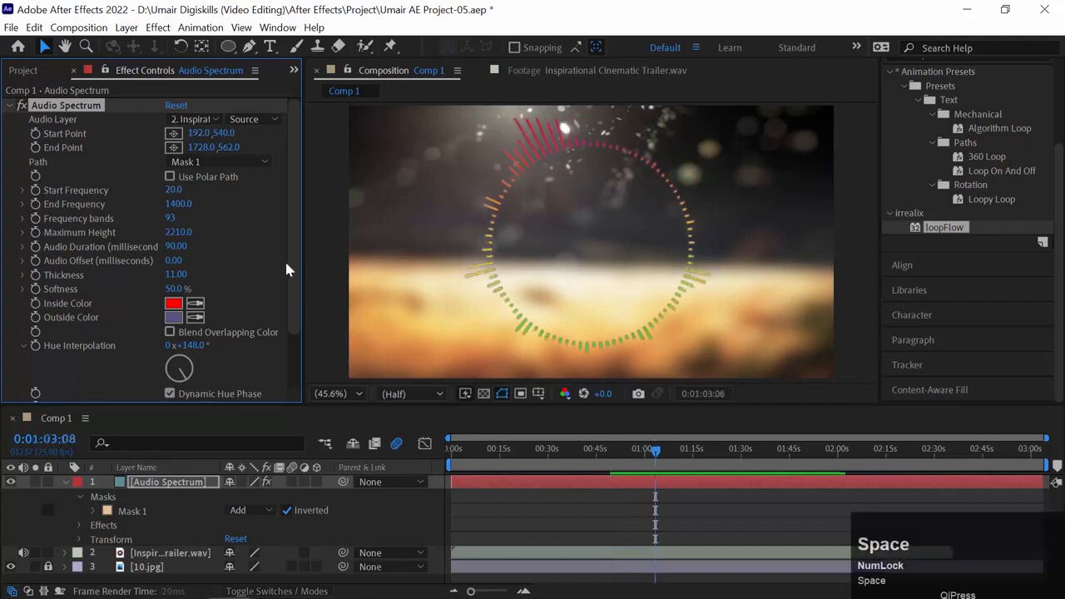